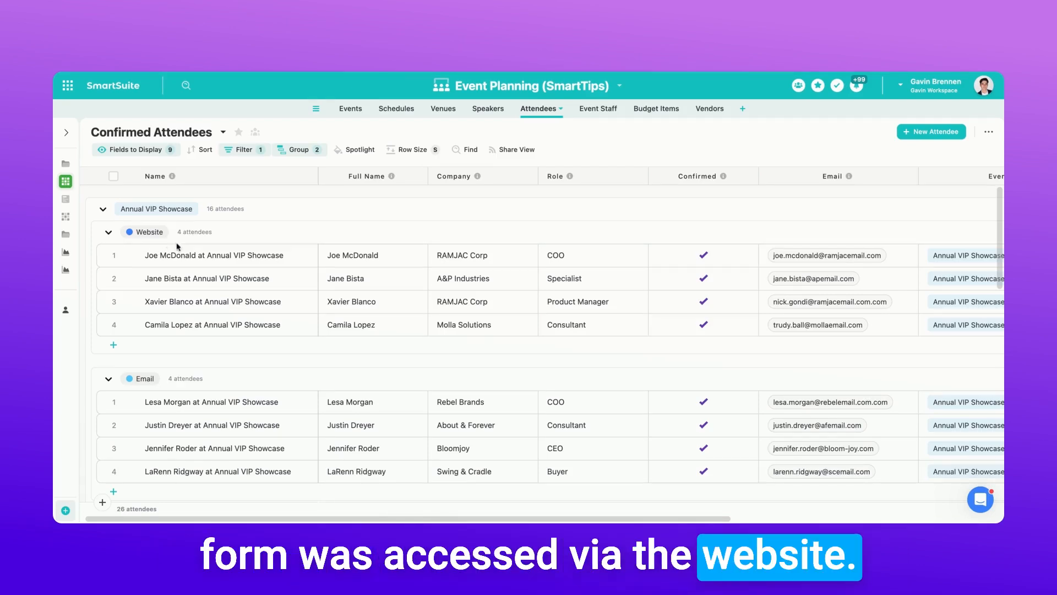
scroll(138, 379, down, 3)
scroll(149, 383, up, 3)
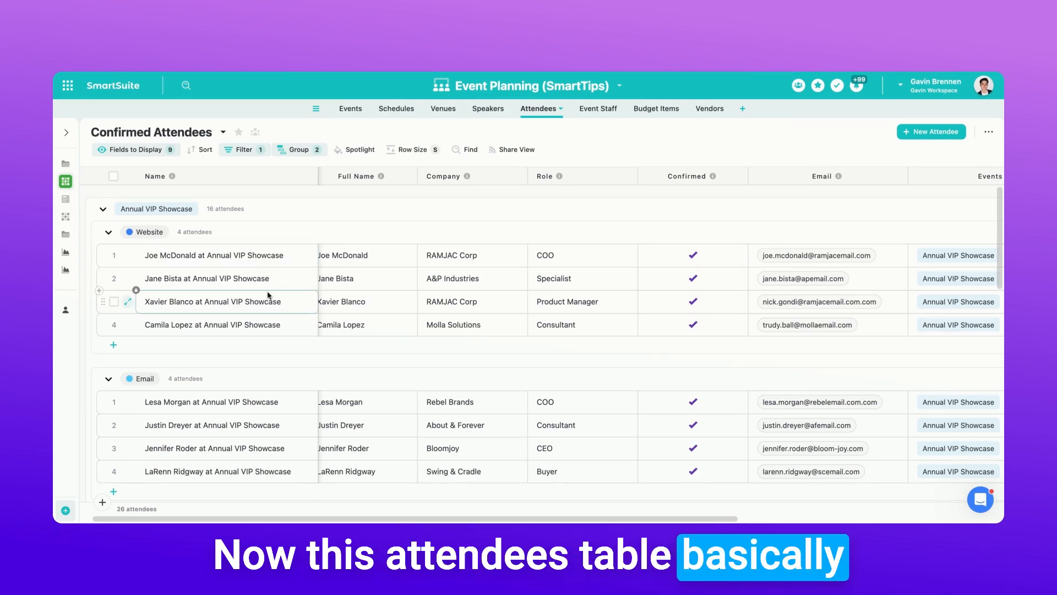
scroll(268, 297, down, 1)
scroll(268, 297, left, 1)
scroll(267, 297, down, 1)
scroll(268, 296, up, 1)
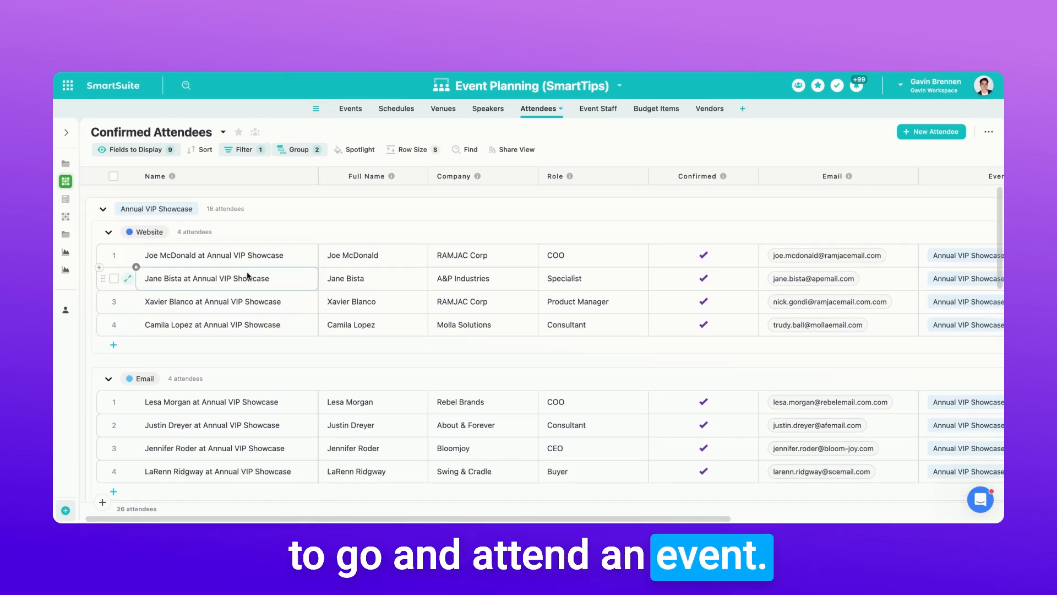
- Open the Registration Form view of the Attendees table and preview the form
click(87, 199)
scroll(477, 281, down, 2)
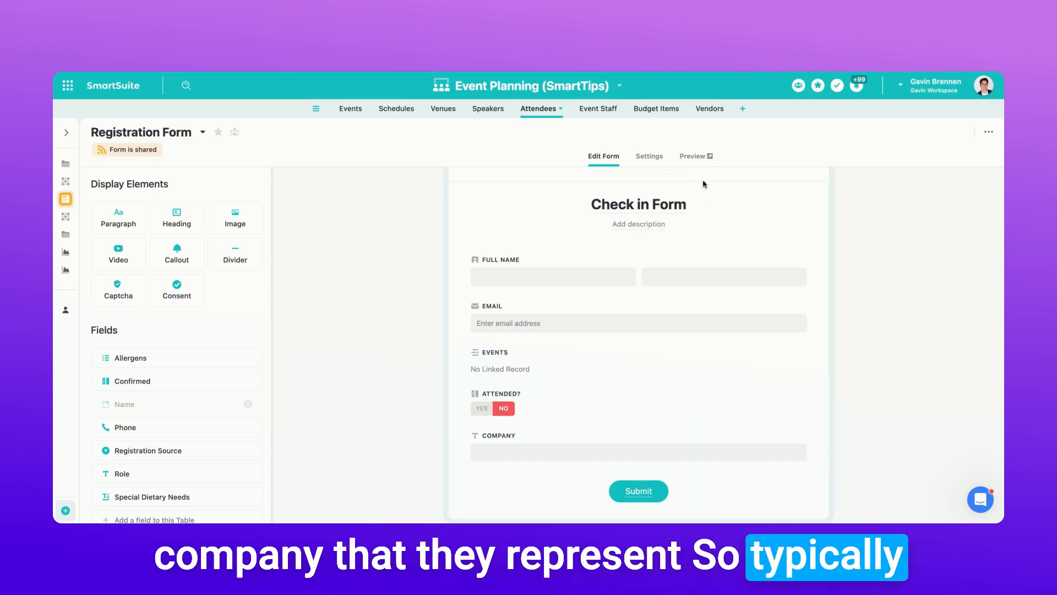
click(705, 159)
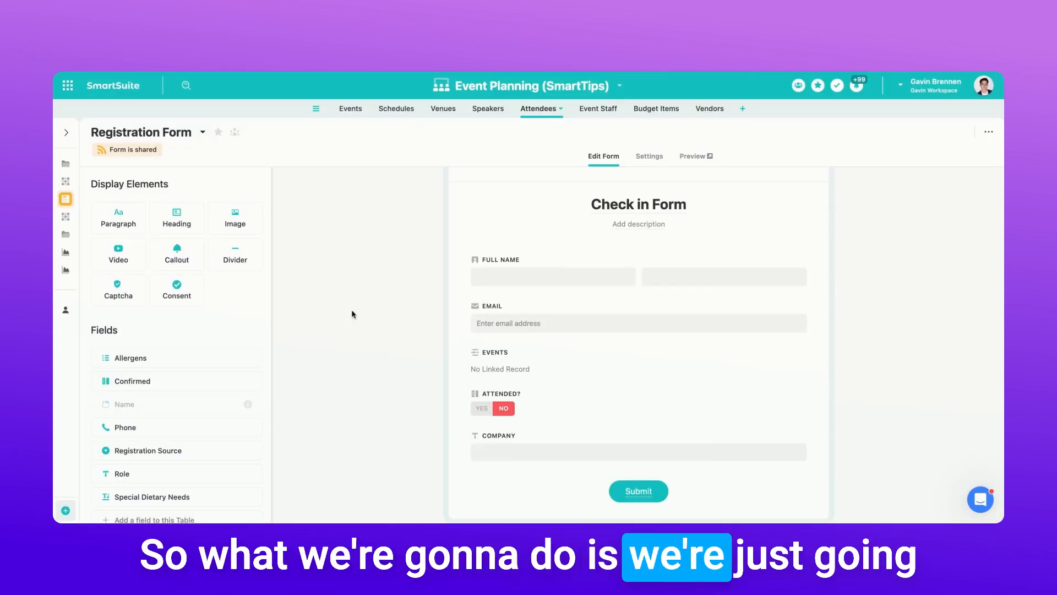
- Inspect the single-select choices of the Registration Source field in the Confirmed Attendees view, leaving the field unedited
click(66, 181)
scroll(520, 249, right, 5)
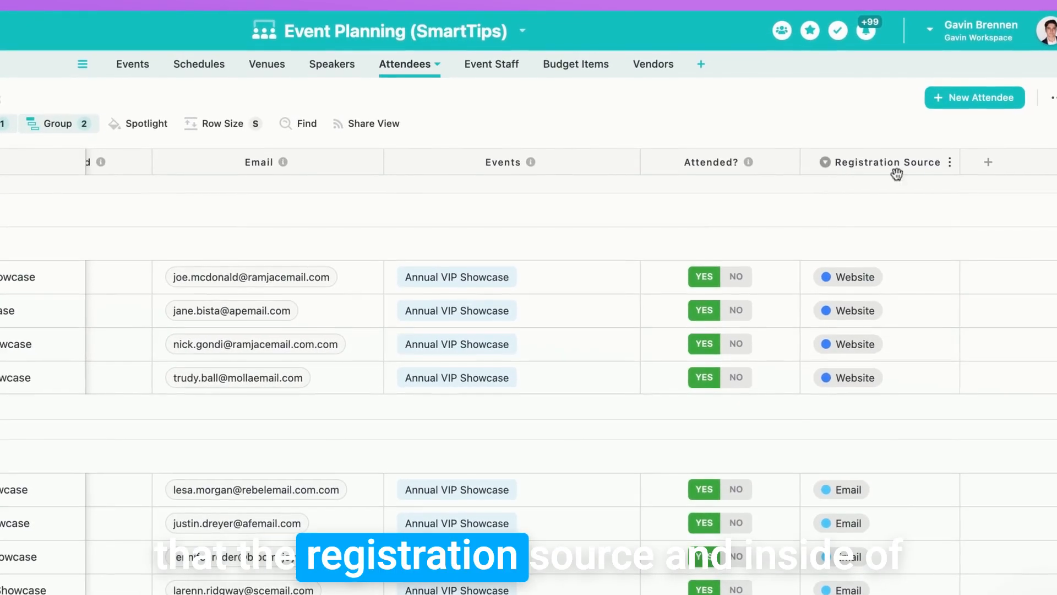
click(948, 165)
click(881, 200)
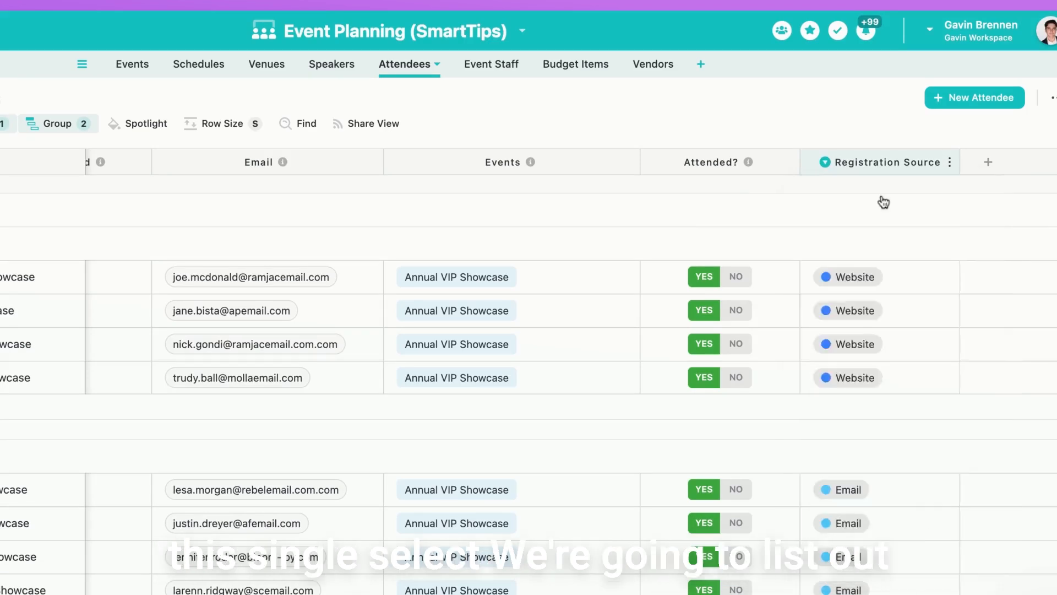
scroll(829, 423, down, 2)
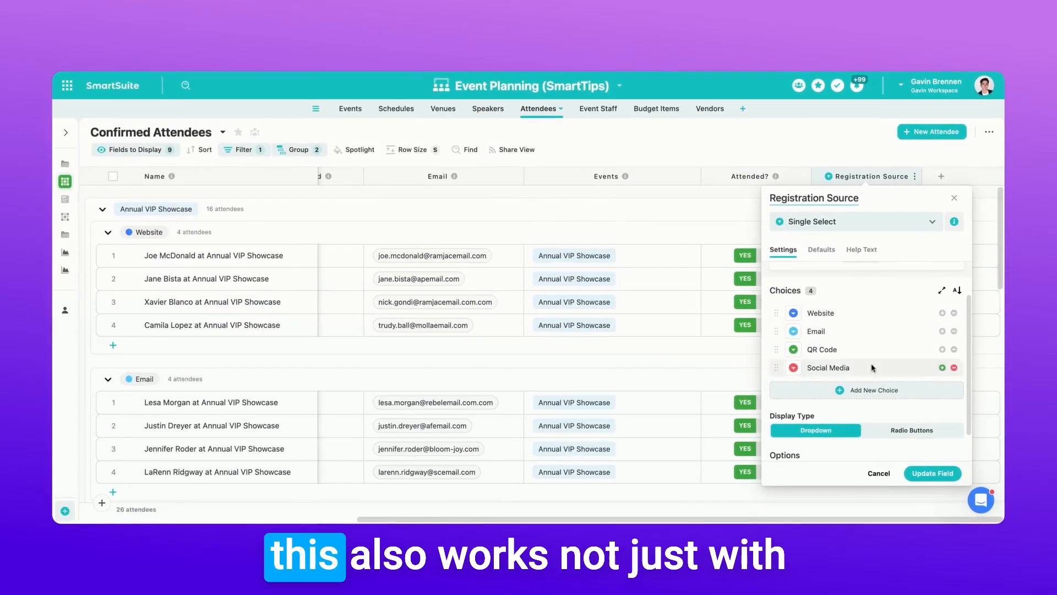
click(880, 498)
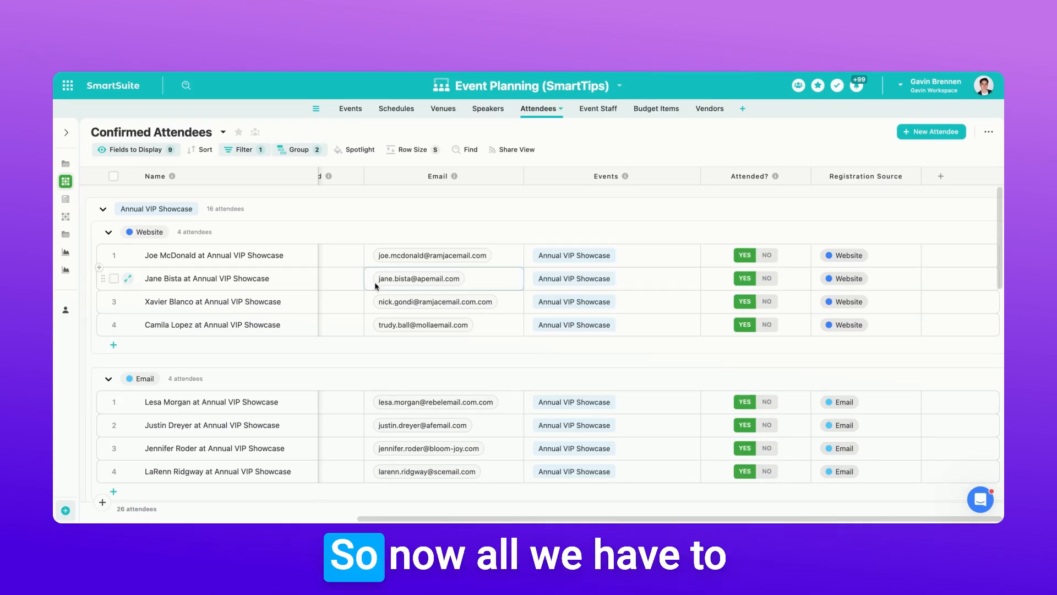
- Add the Registration Source field to the Registration Form, placing it above Full Name
mouse_move(85, 187)
click(110, 199)
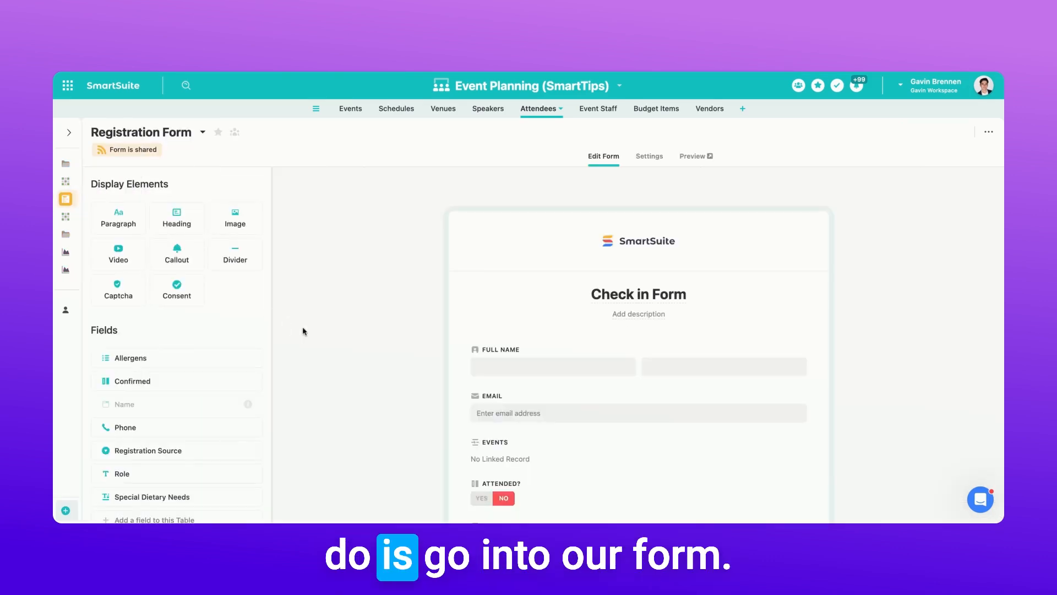
scroll(405, 359, down, 3)
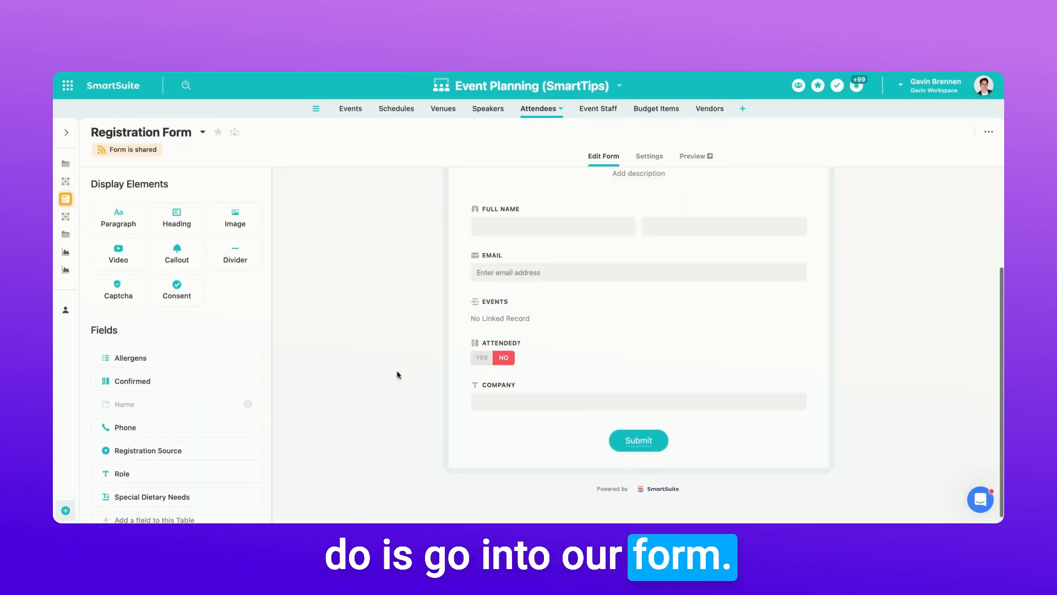
click(184, 451)
drag(460, 421, 464, 302)
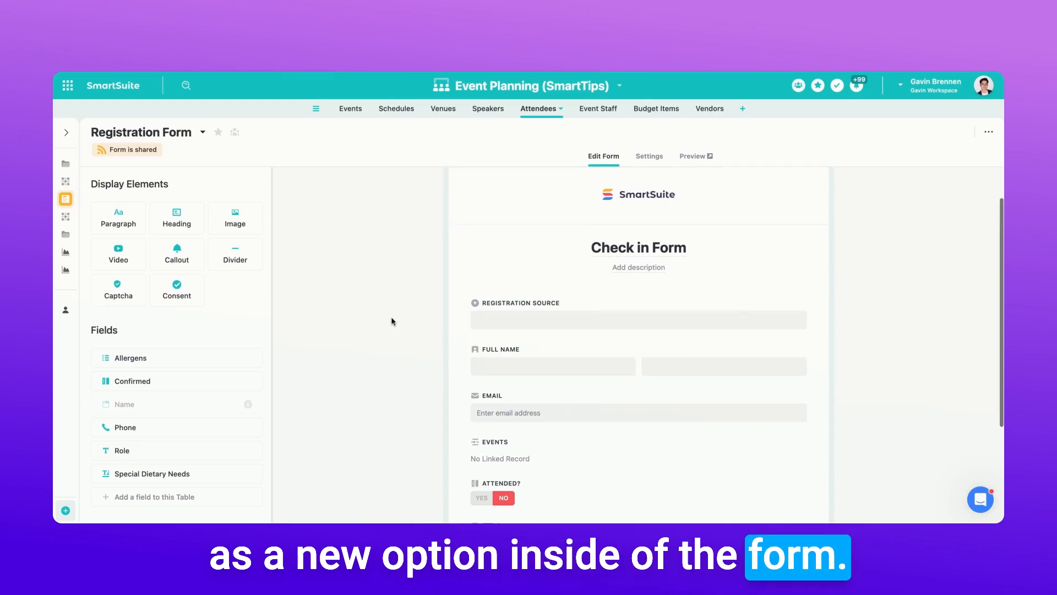
- Preview the Check in Form and inspect the Registration Source options without choosing one, closing the preview when done
scroll(391, 321, down, 1)
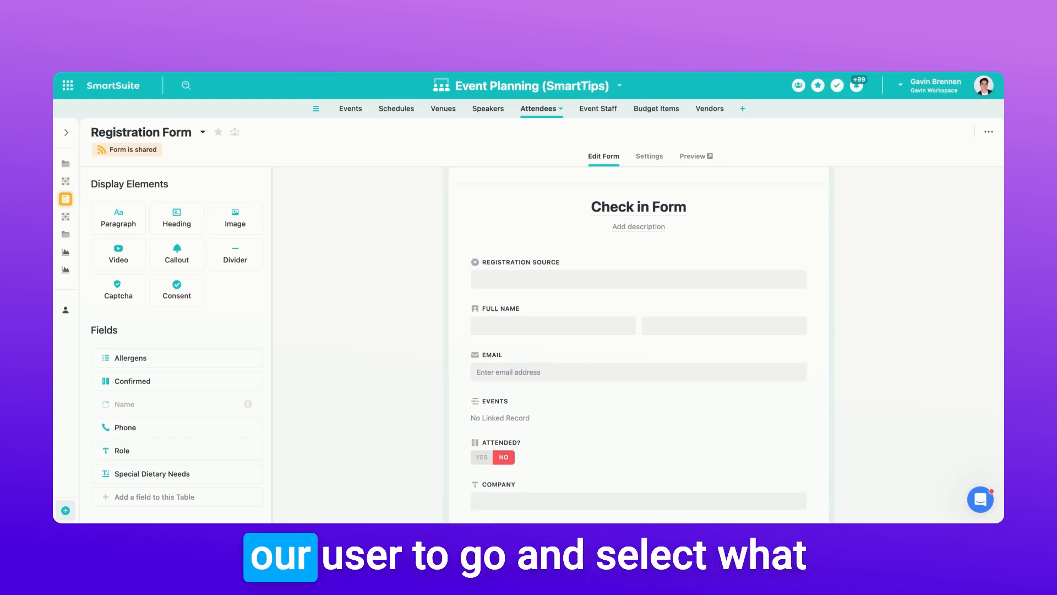
click(695, 158)
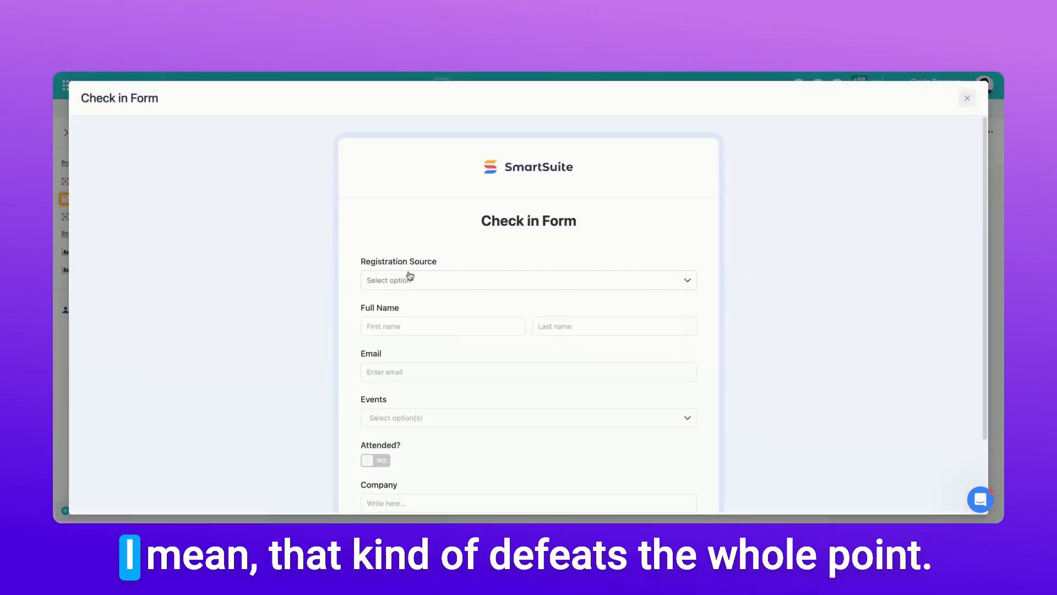
click(408, 279)
click(439, 270)
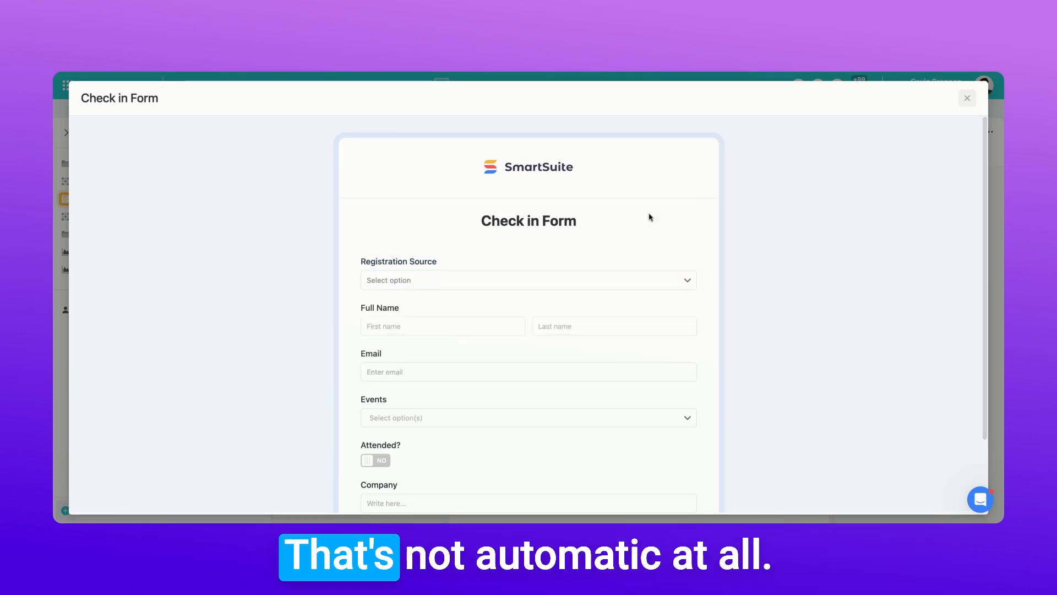
click(482, 282)
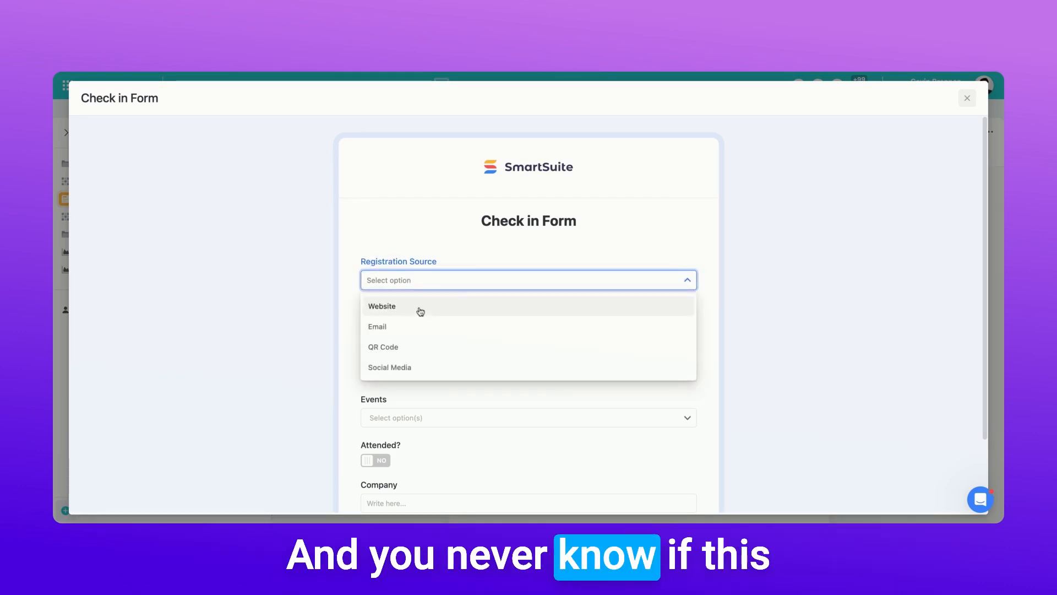
click(852, 210)
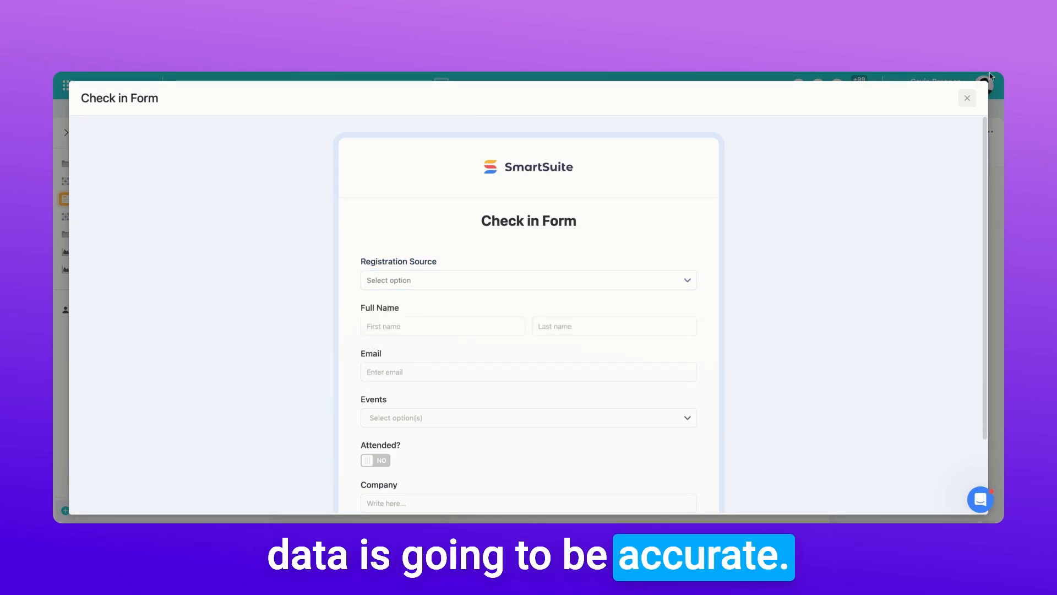
click(967, 98)
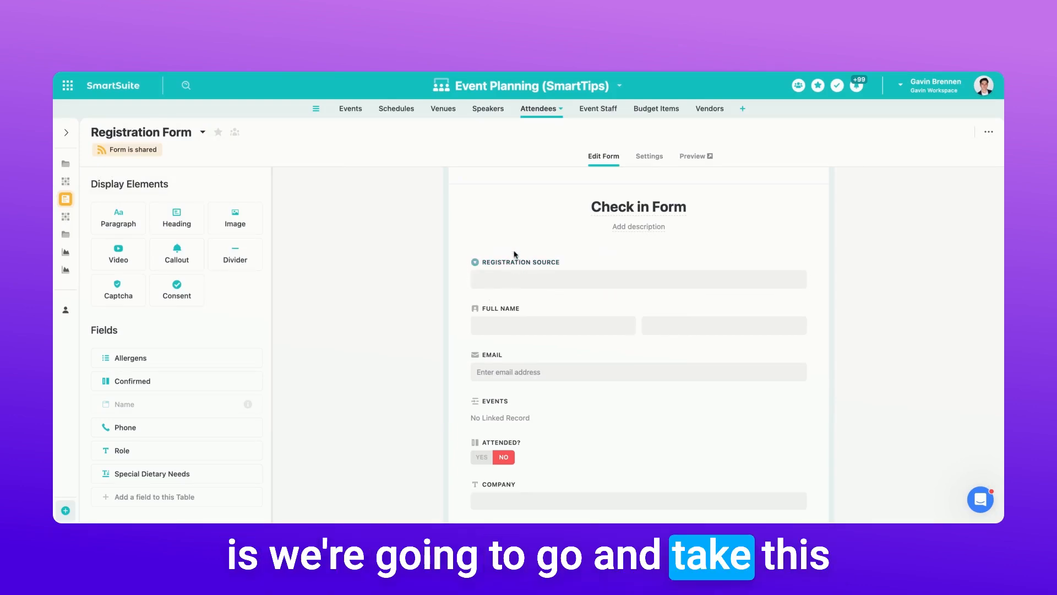
- Hide the Registration Source field from users in the form
click(538, 277)
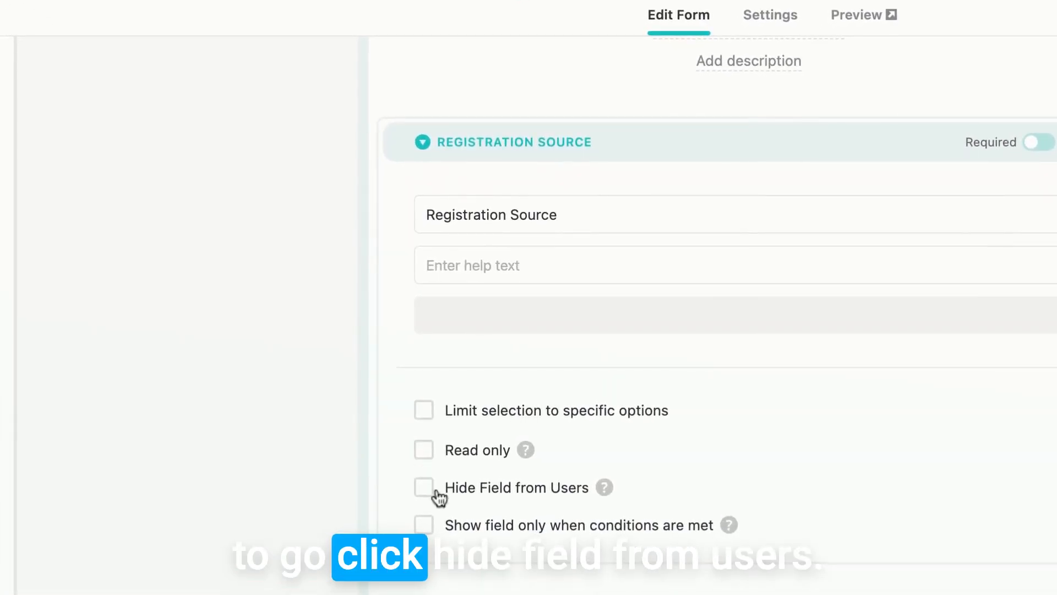
click(425, 490)
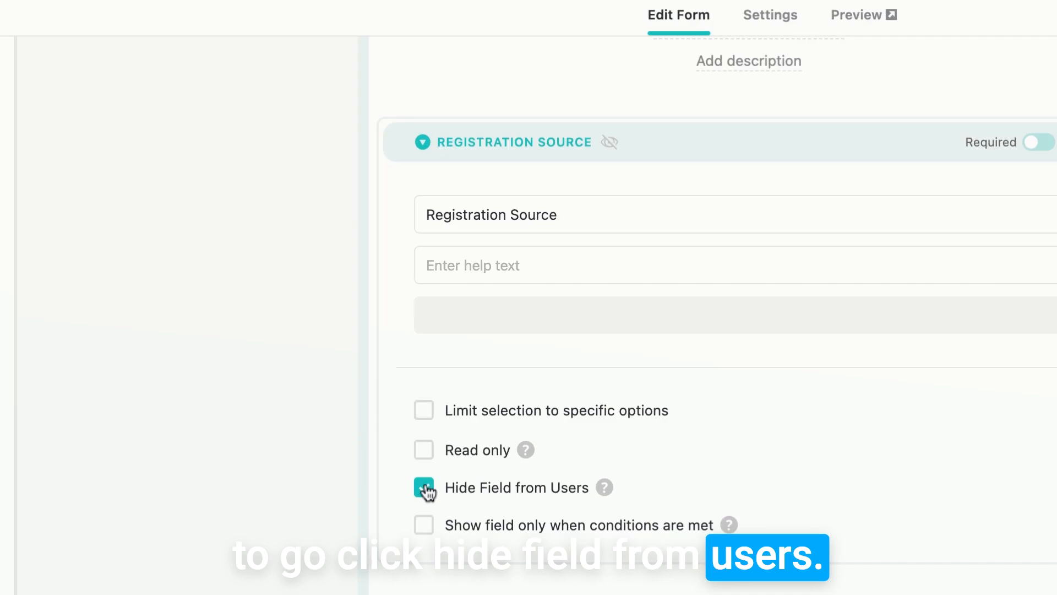
click(310, 417)
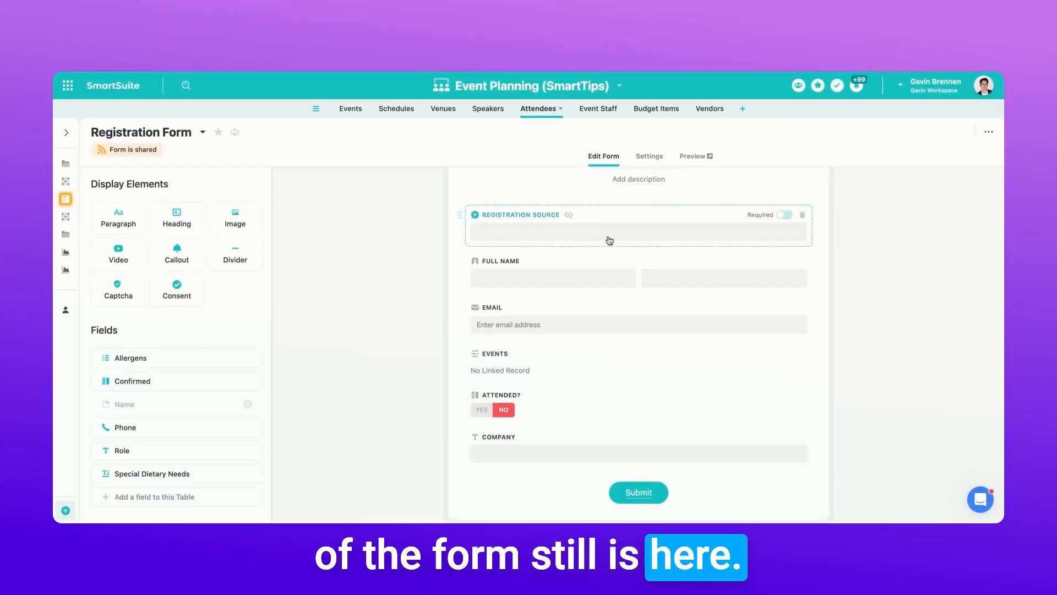
- Preview the form to check whether respondents can see Registration Source, and return to the form editor
click(694, 156)
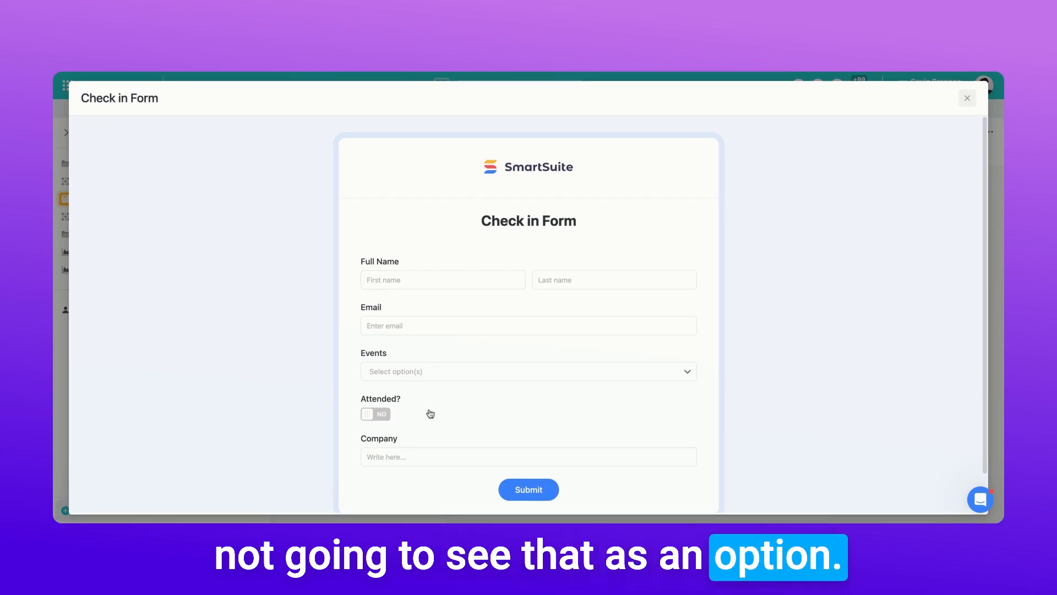
click(974, 102)
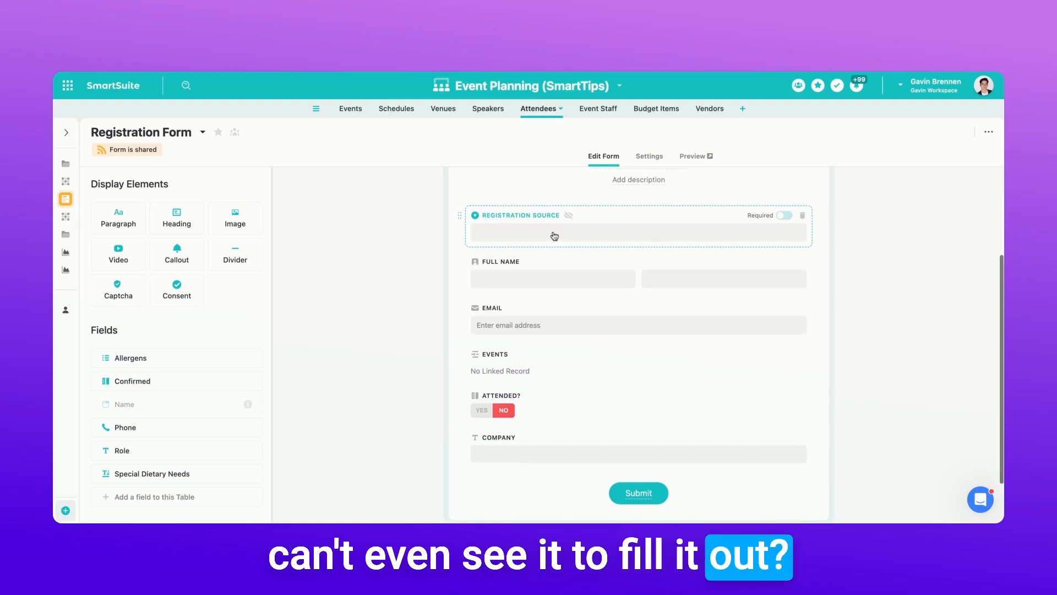
- Copy the shareable link of the Registration Form from its sharing options
scroll(555, 236, up, 1)
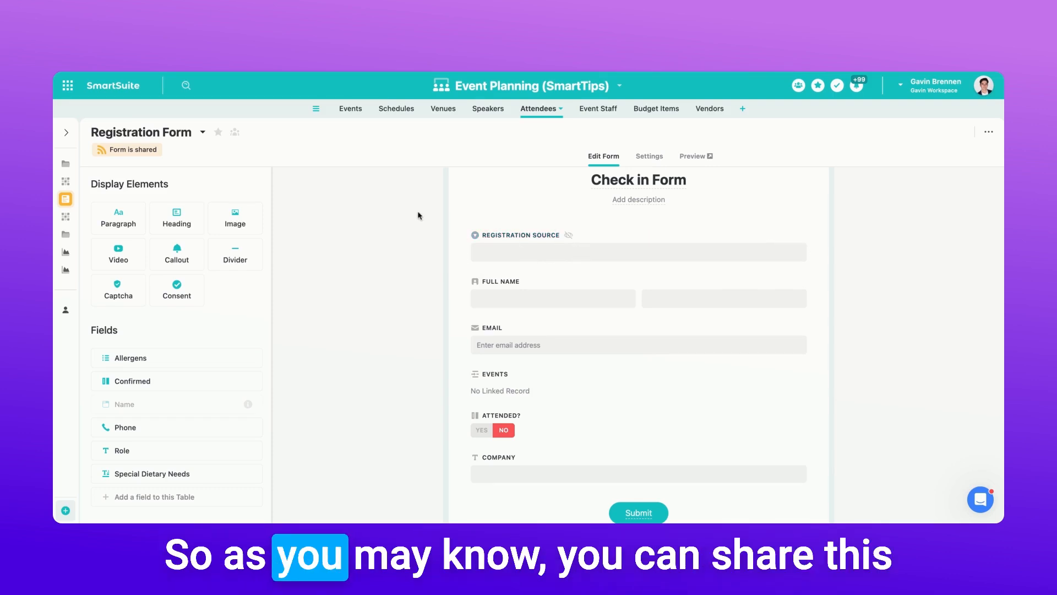
scroll(361, 215, up, 3)
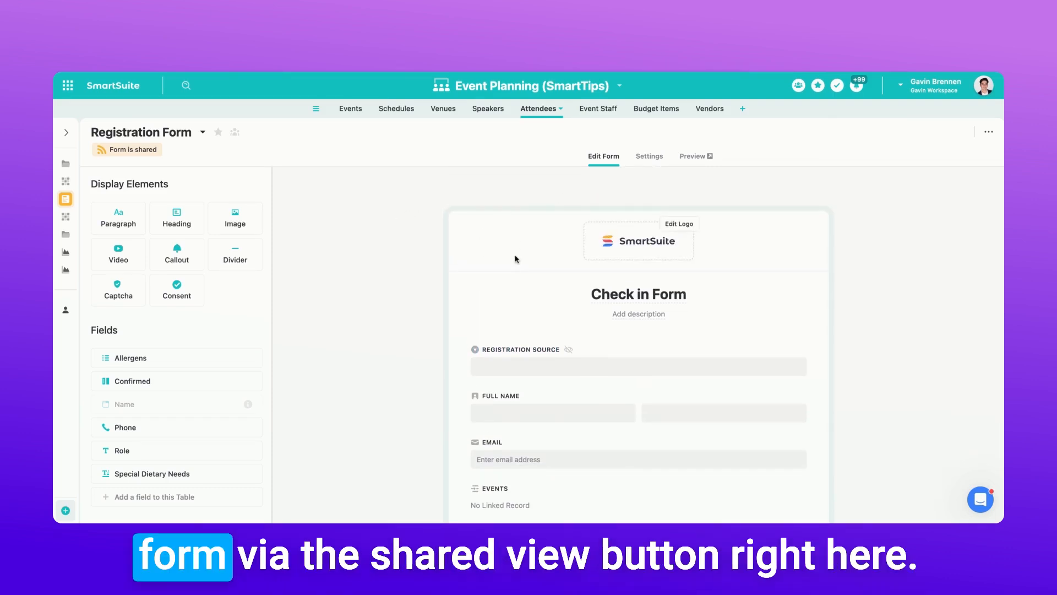
click(139, 152)
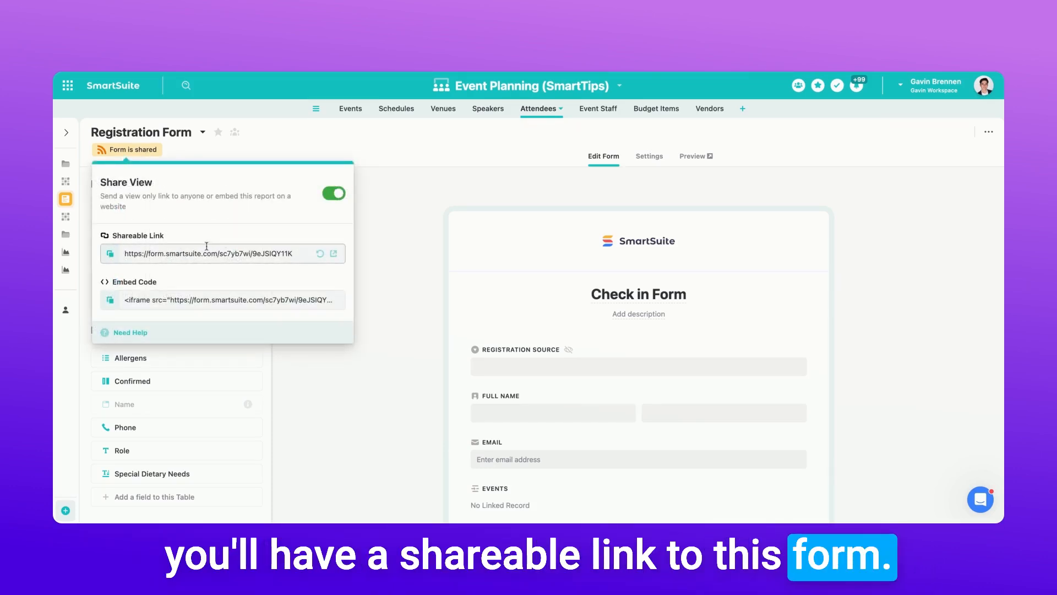
click(110, 253)
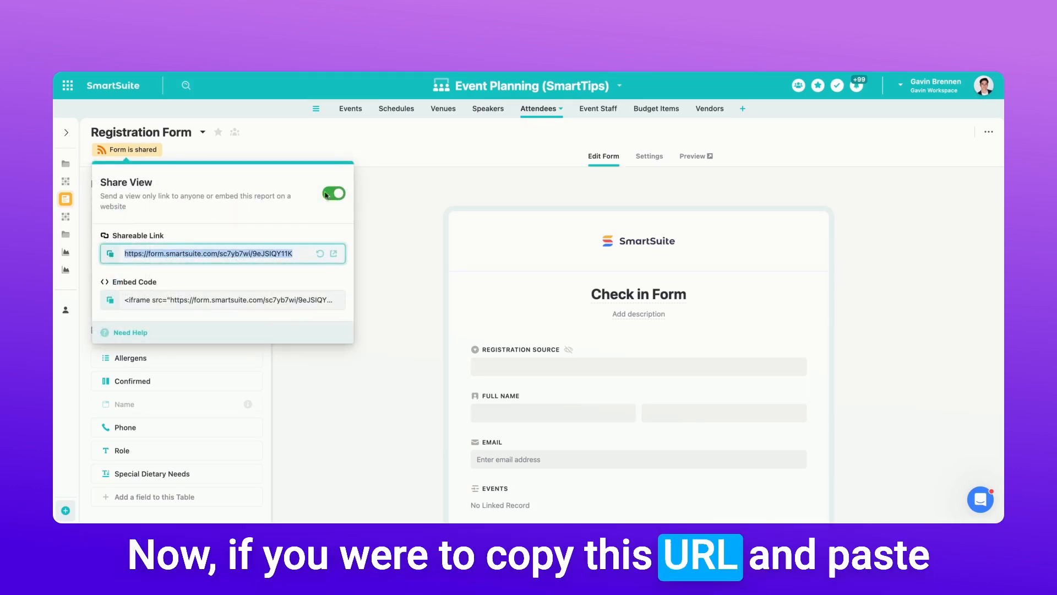
click(420, 226)
- Preview the regular Check in Form as respondents see it, then close the preview
click(686, 157)
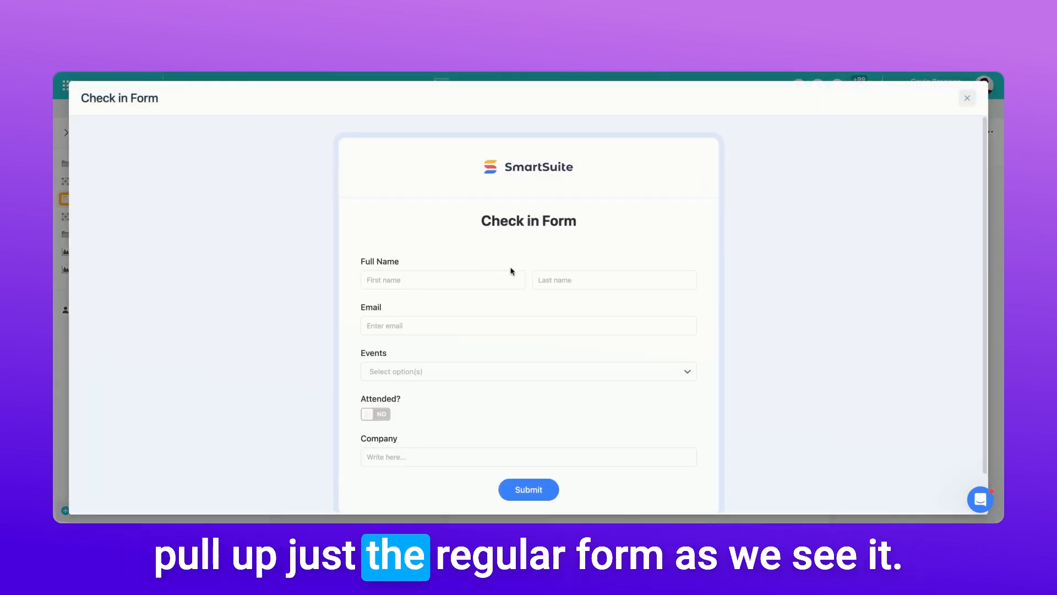
click(974, 106)
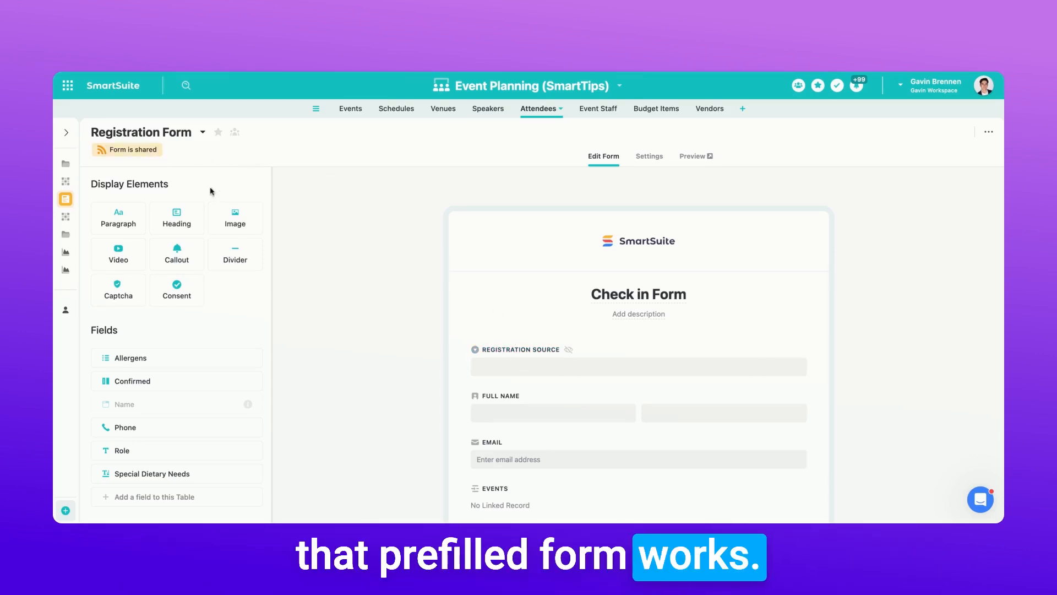
- Add a Paragraph element above Registration Source and paste the form's shareable link into it
scroll(308, 277, down, 3)
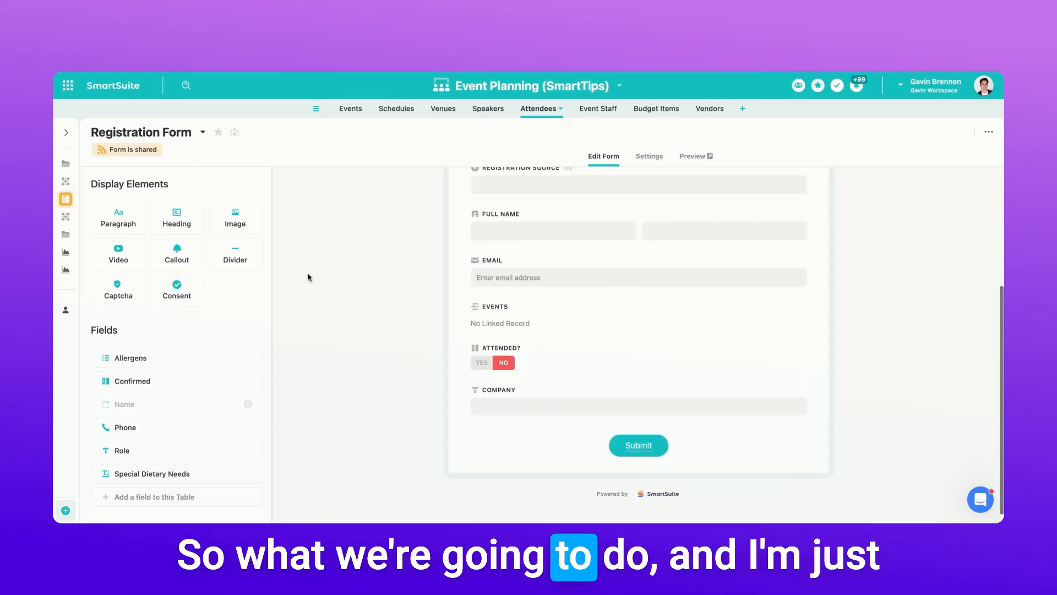
click(119, 220)
drag(463, 437, 493, 361)
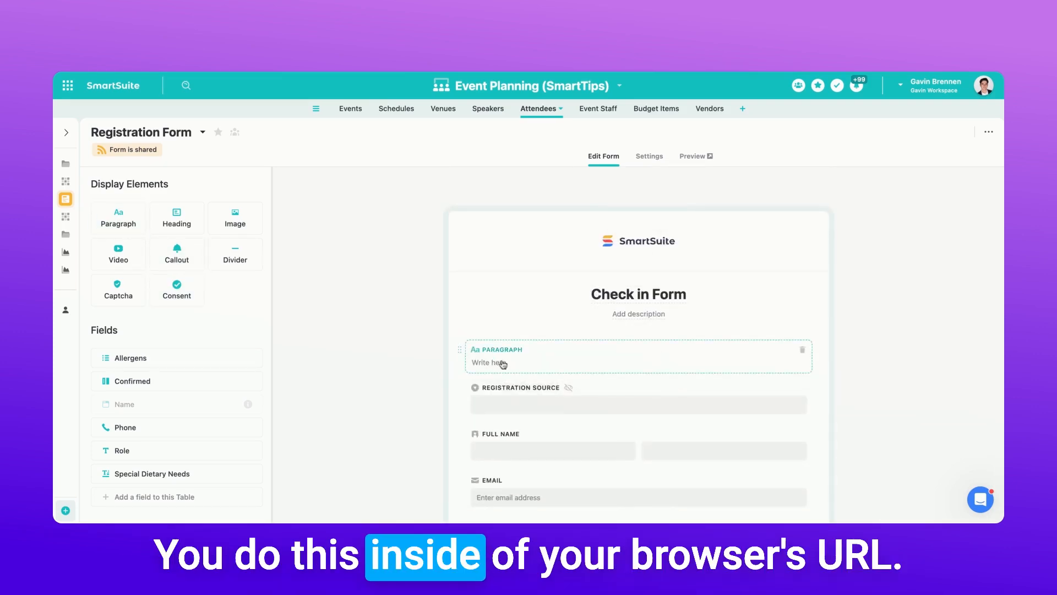
click(506, 354)
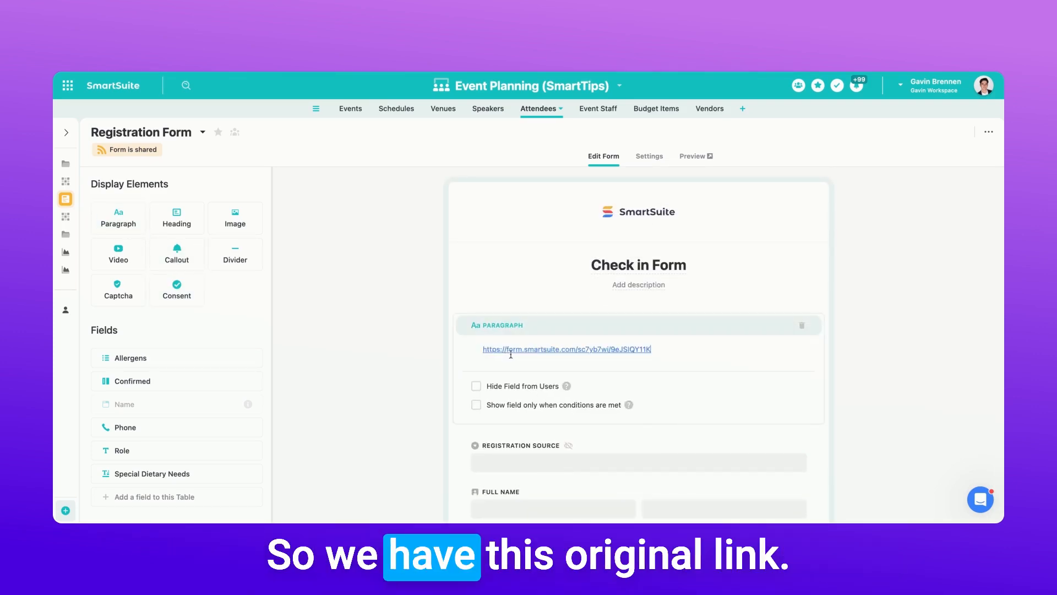
click(408, 325)
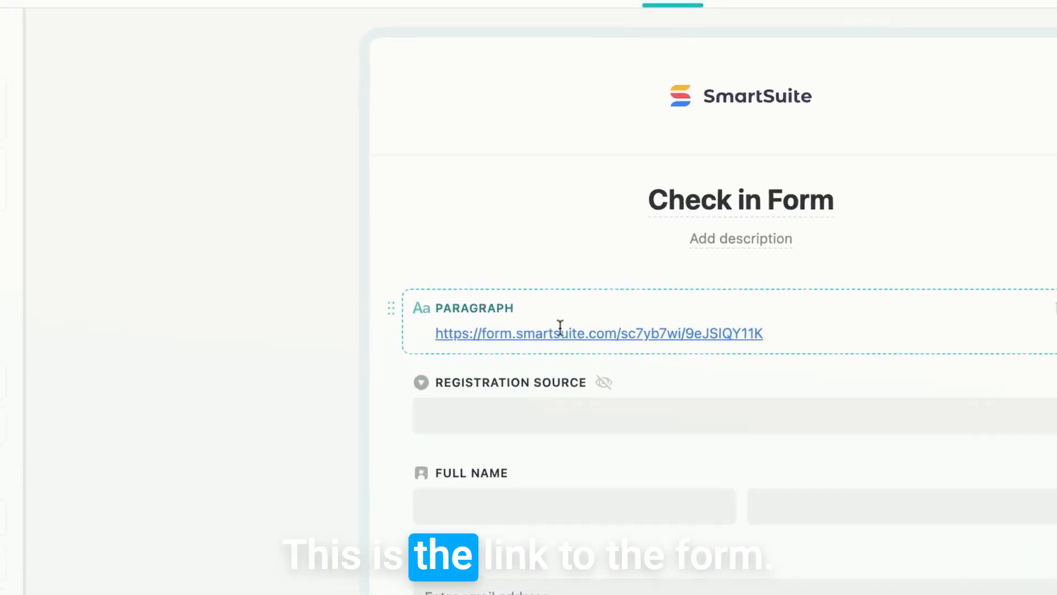
- Append ?Prefill_ with a capital P to the end of the form link in the paragraph
click(843, 337)
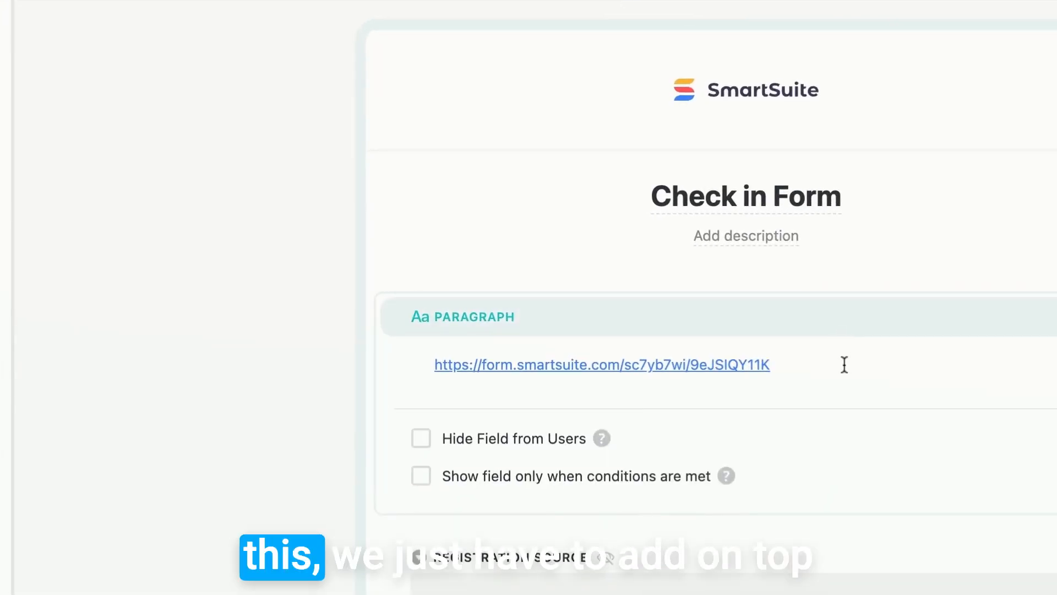
mouse_move(828, 370)
mouse_down()
mouse_move(403, 378)
mouse_move(833, 366)
mouse_up()
text(?)
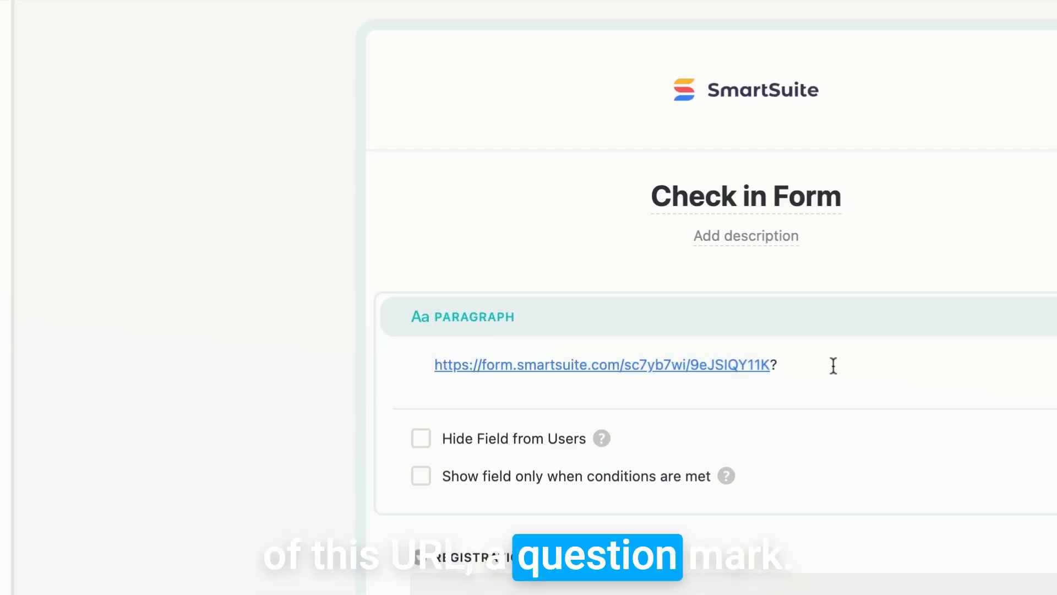
text(P)
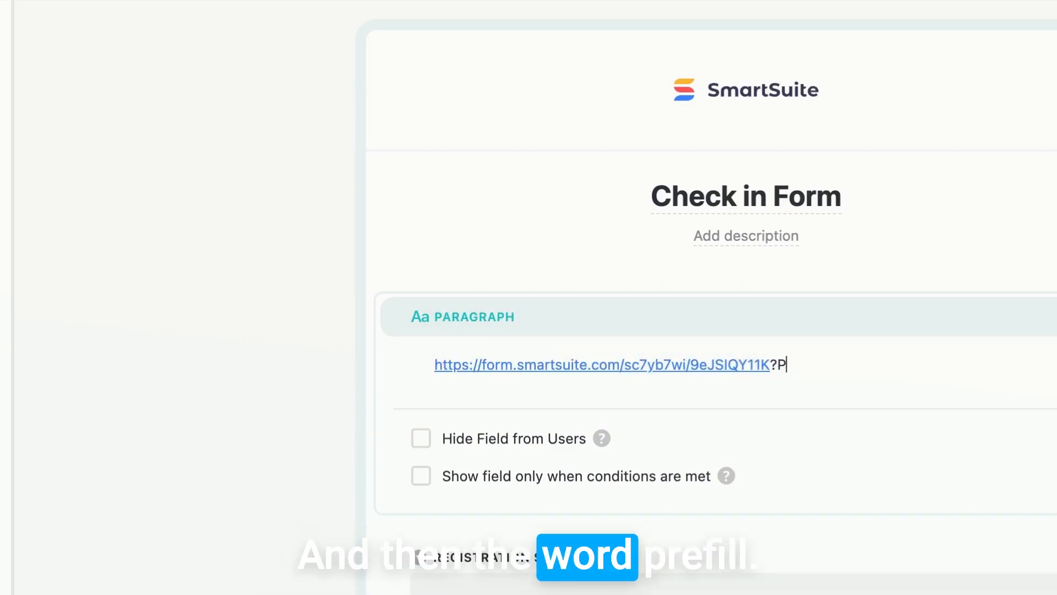
text(refill)
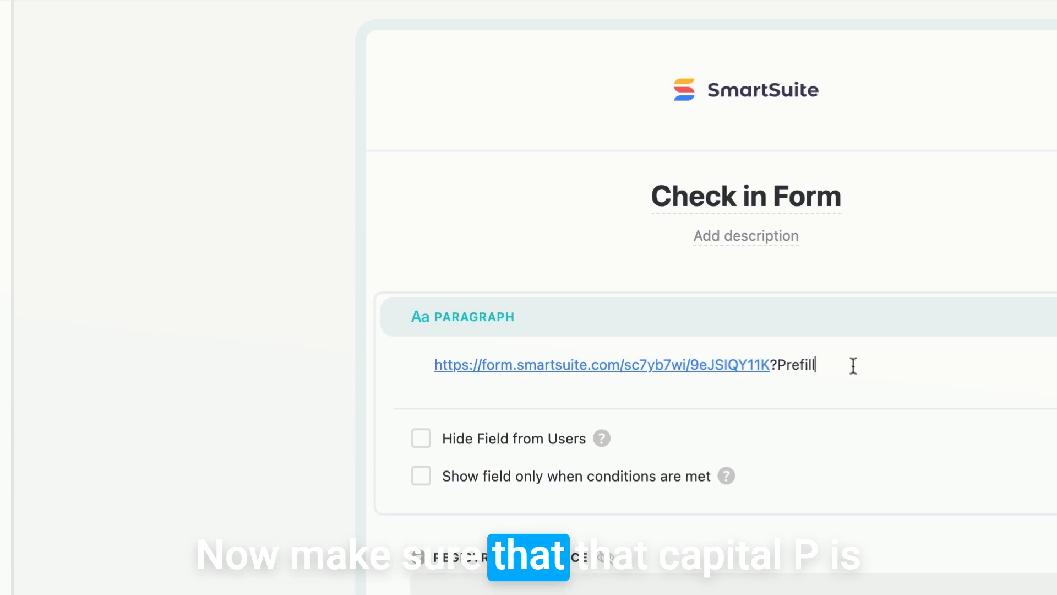
drag(786, 364, 778, 365)
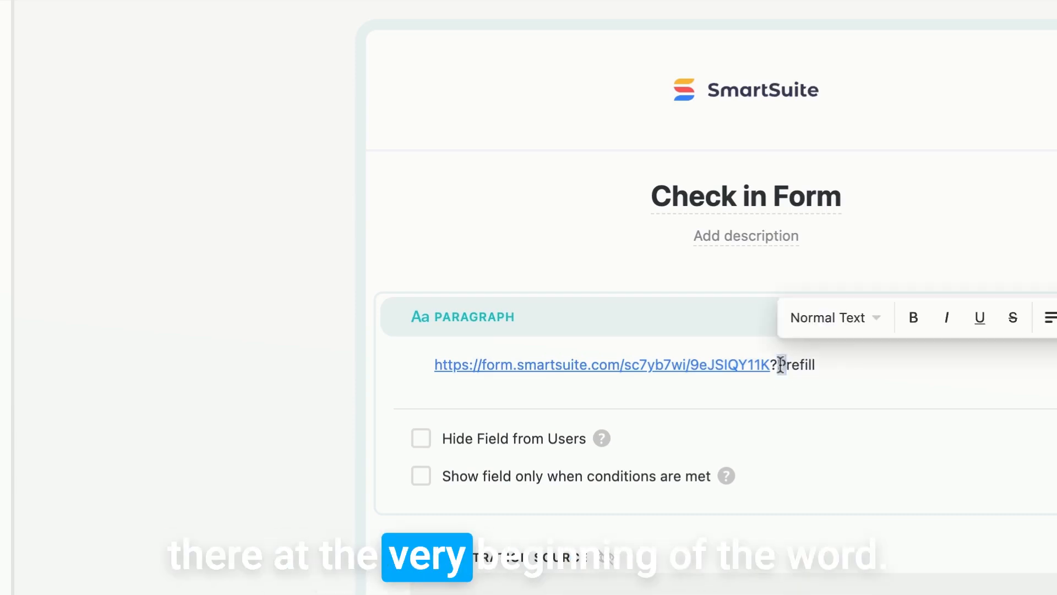
click(833, 364)
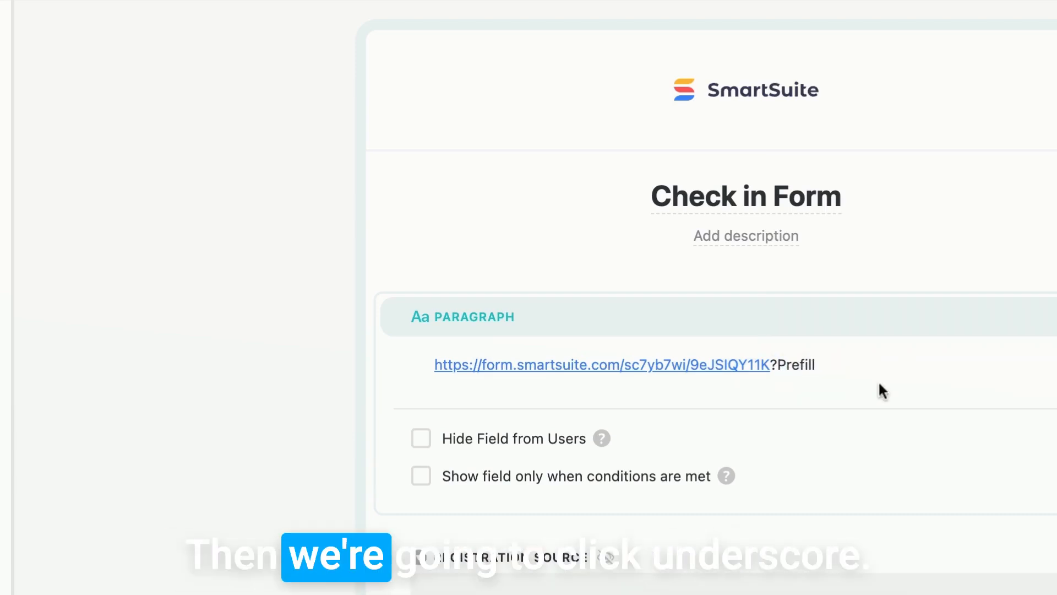
text(_)
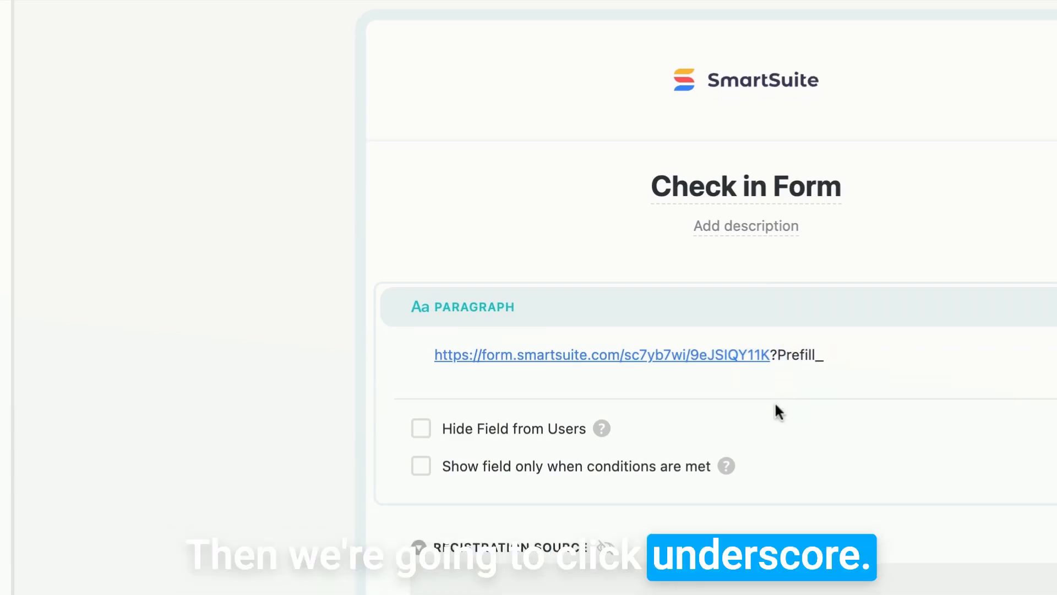
- Extend the link with the field name and equals sign as Registration+Source=, using a plus for the space
scroll(775, 401, down, 5)
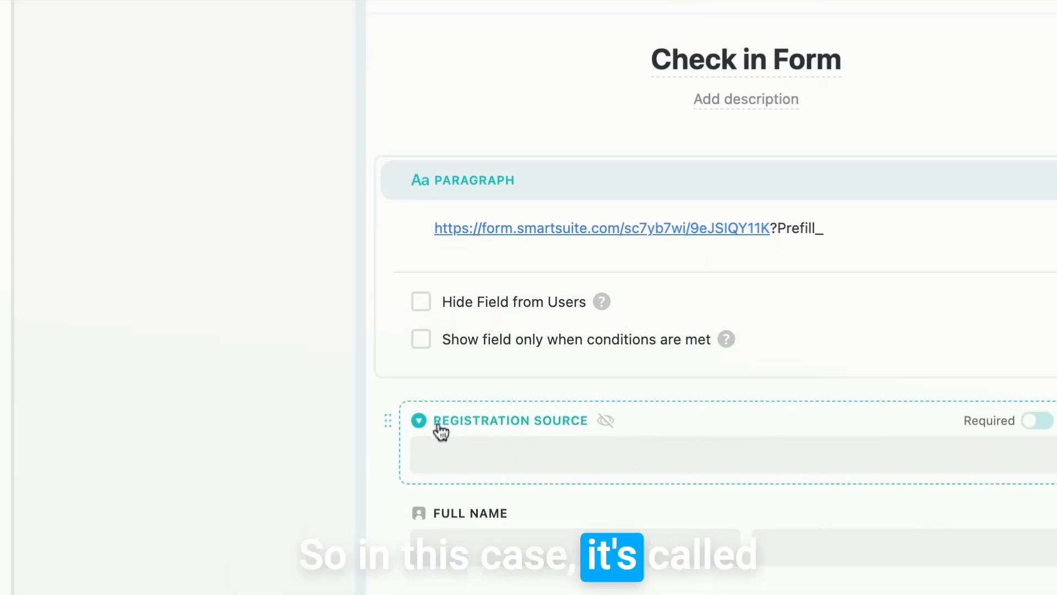
text(Re)
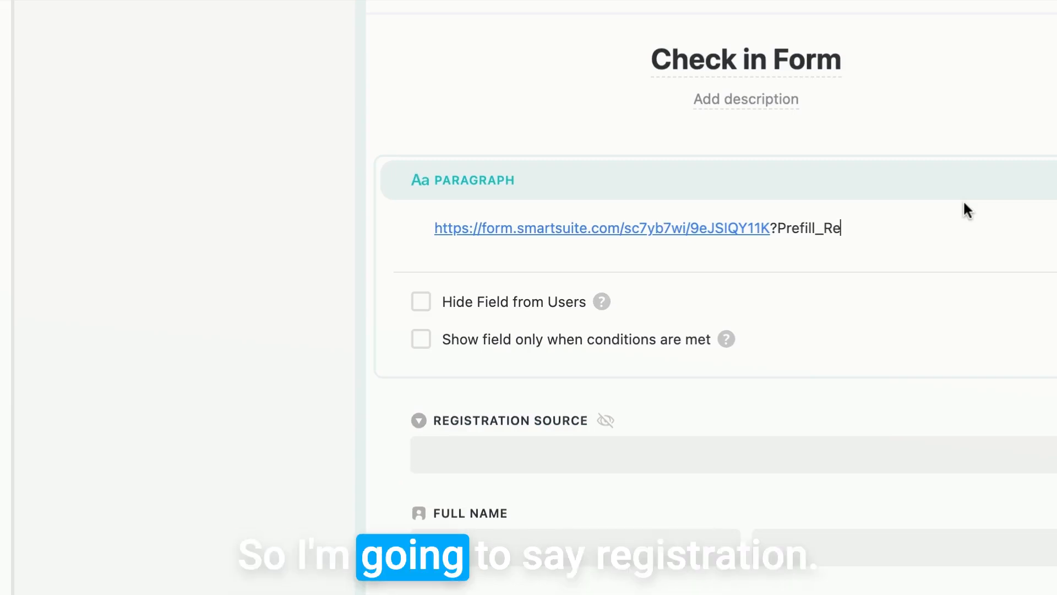
text(gistration)
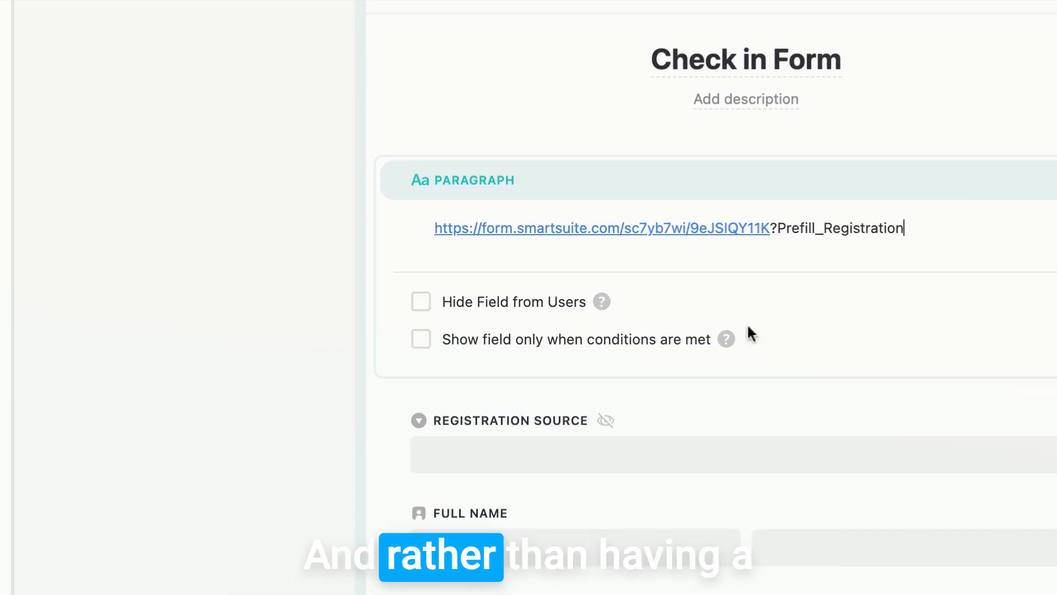
text(+)
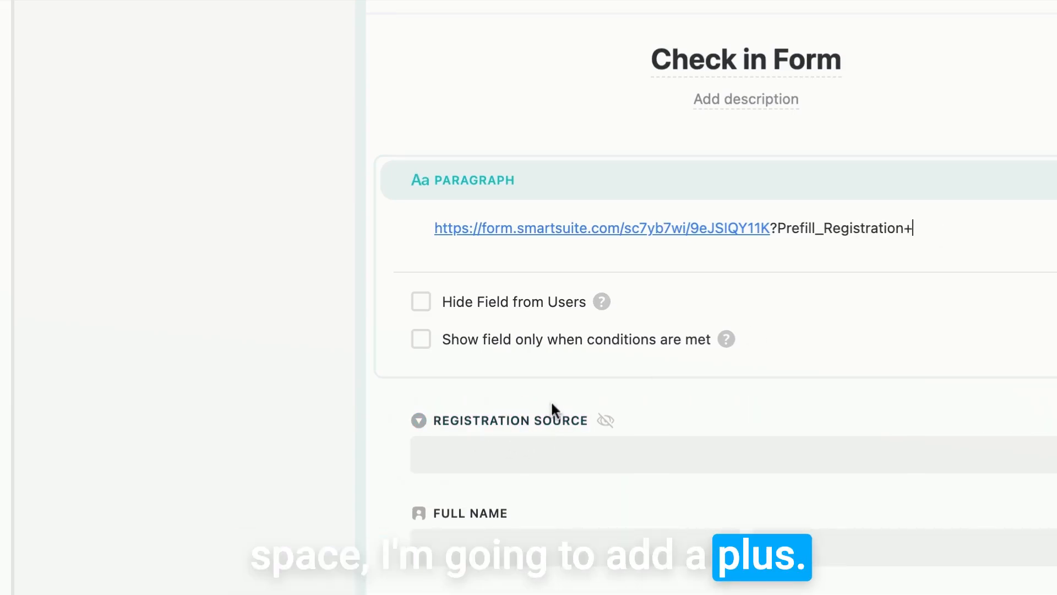
text(Sourc)
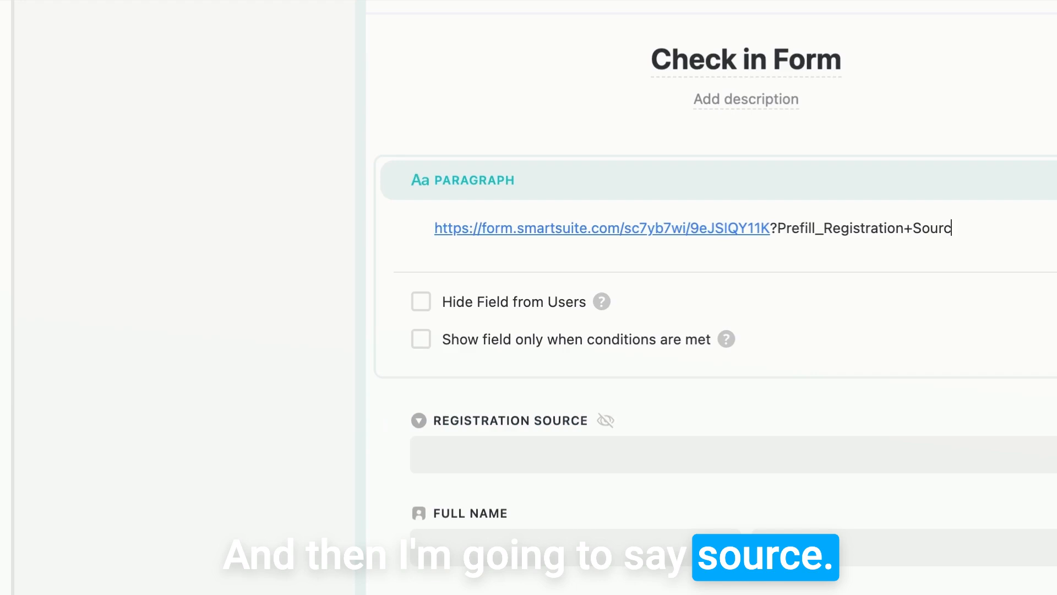
text(e=)
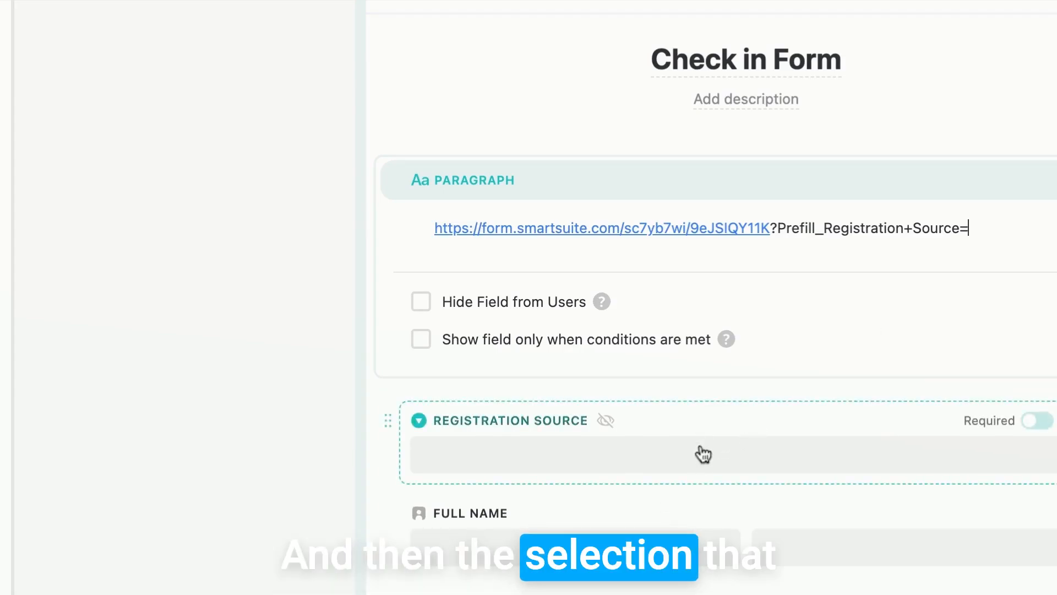
- Complete the link with the value Website, select the whole prefilled URL for copying, and close the paragraph
text(Web)
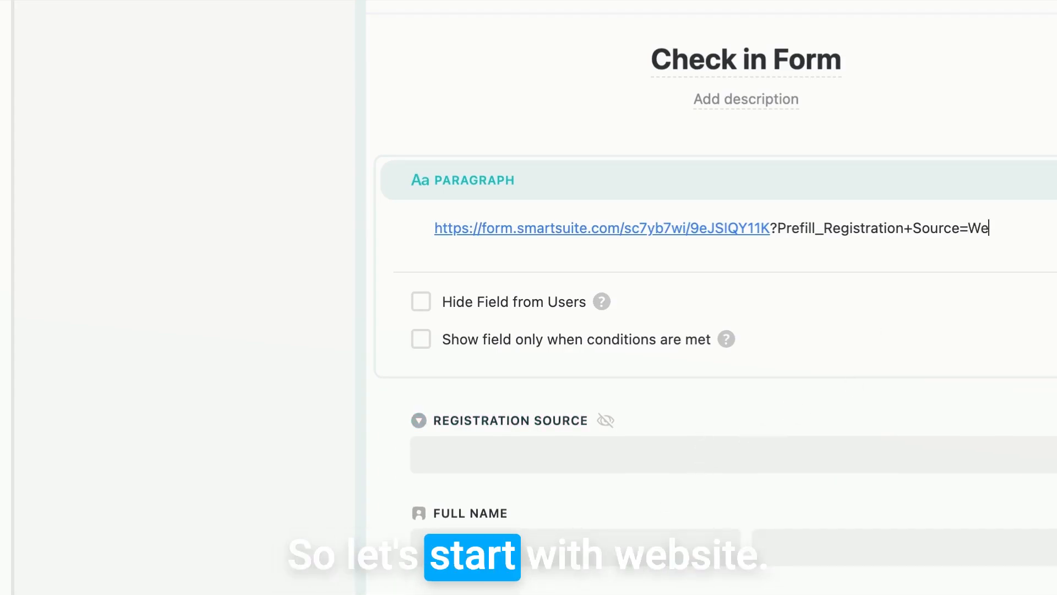
text(s)
text(ite)
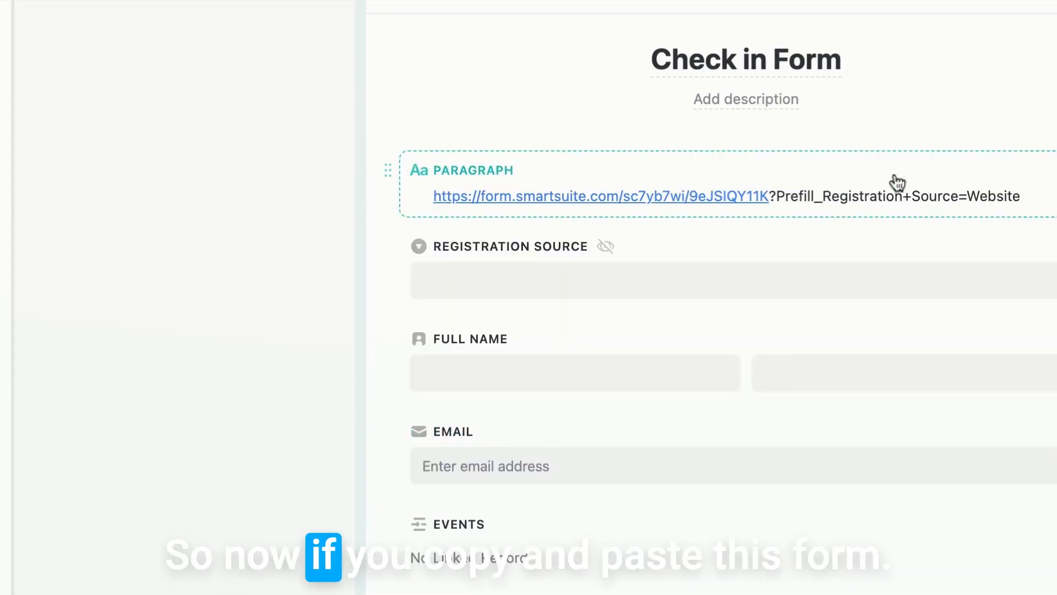
click(806, 203)
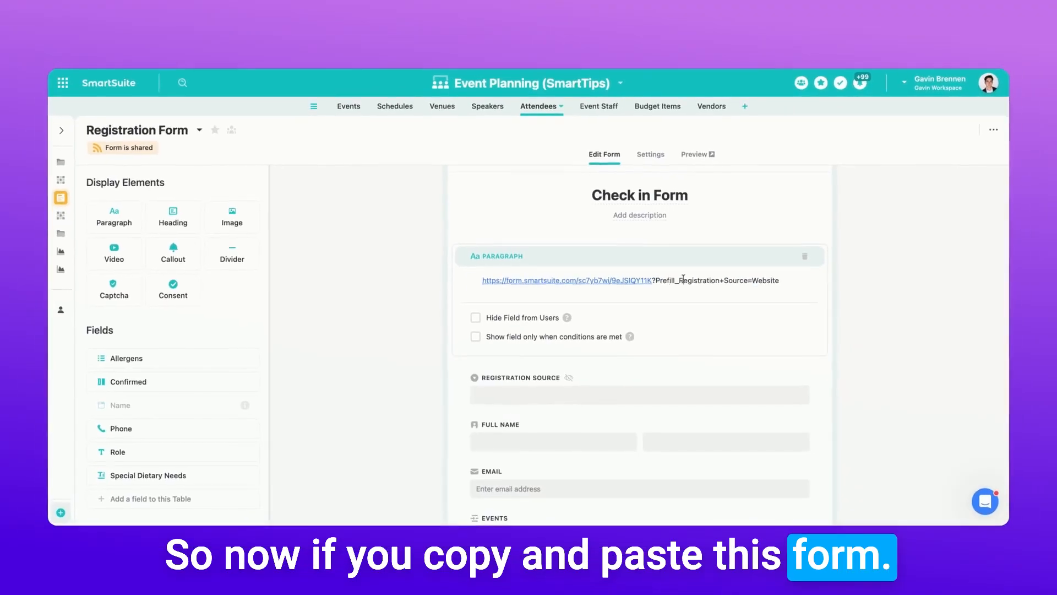
triple_click(837, 227)
click(821, 239)
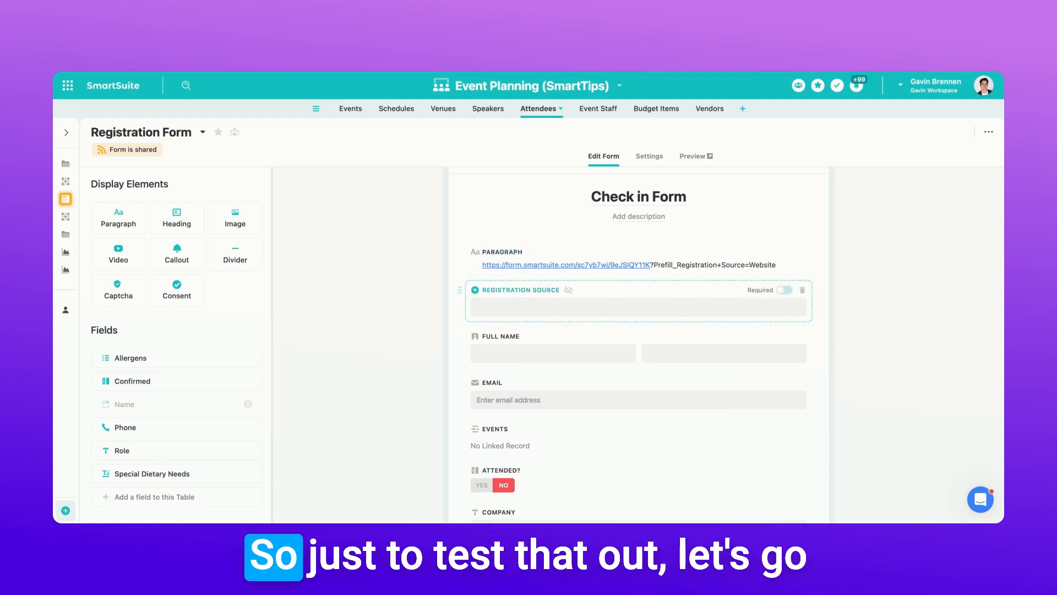
- Make the Registration Source field visible to form users for testing the prefilled link
click(639, 300)
click(478, 421)
click(954, 229)
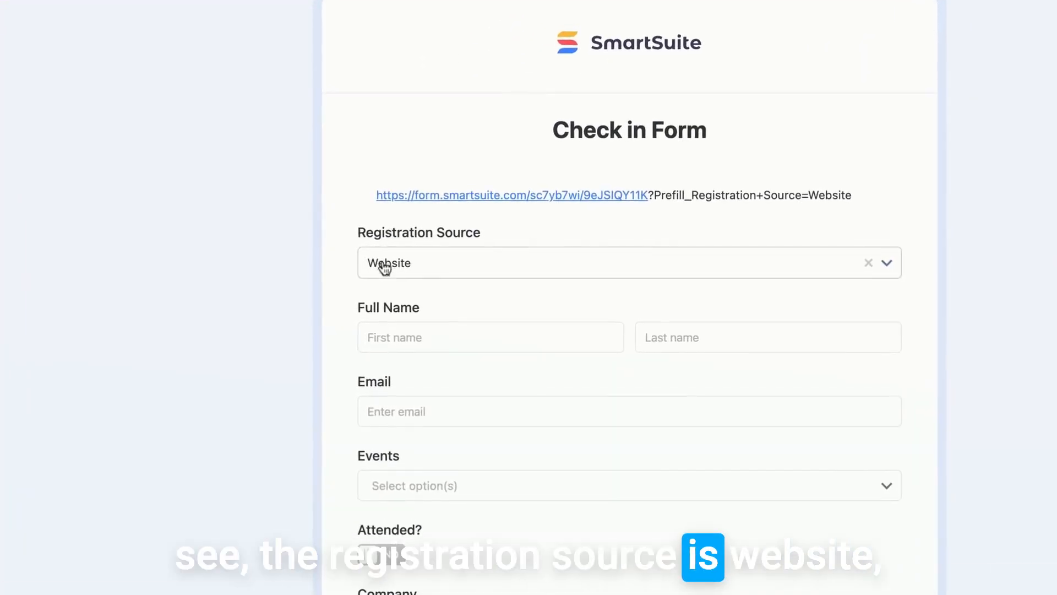
- Check the Registration Source field on the live form opened through the prefilled link
scroll(466, 278, down, 1)
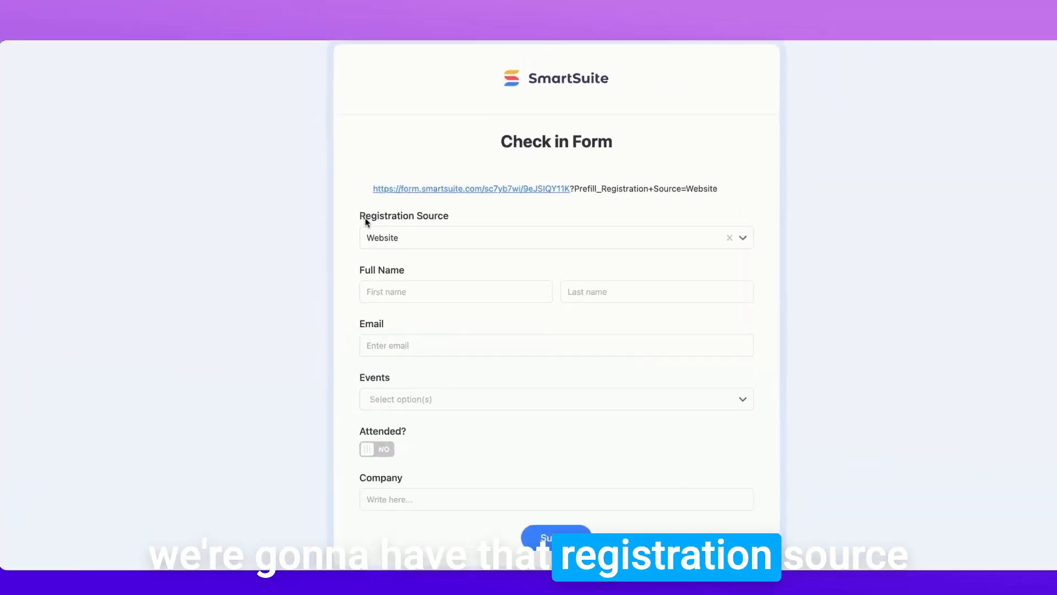
drag(360, 216, 460, 216)
click(460, 216)
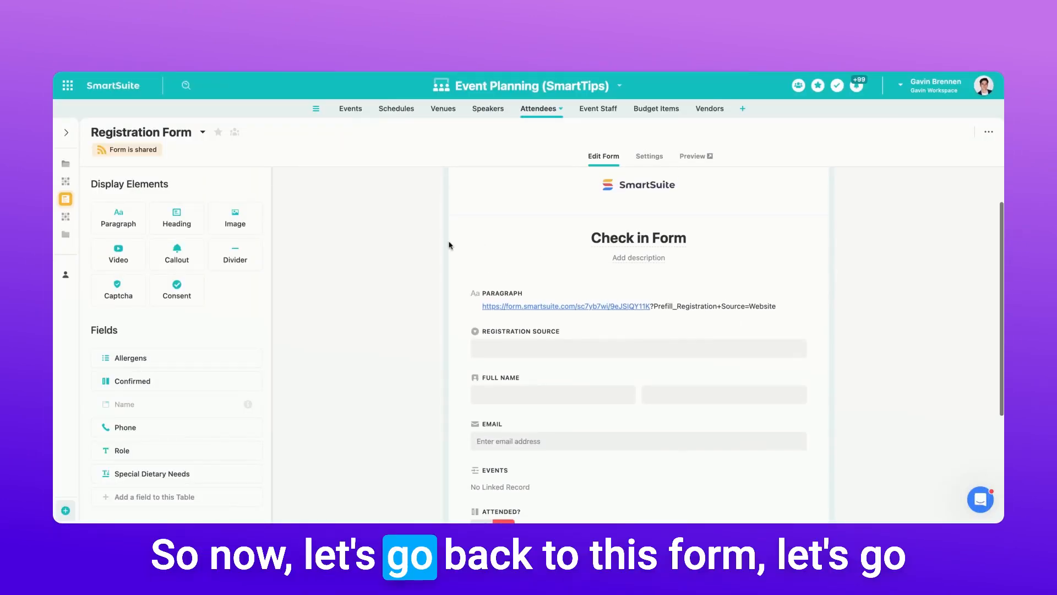
- Hide the Registration Source field from users again in the form editor
click(493, 334)
scroll(492, 333, down, 2)
click(504, 432)
click(394, 286)
scroll(393, 287, up, 2)
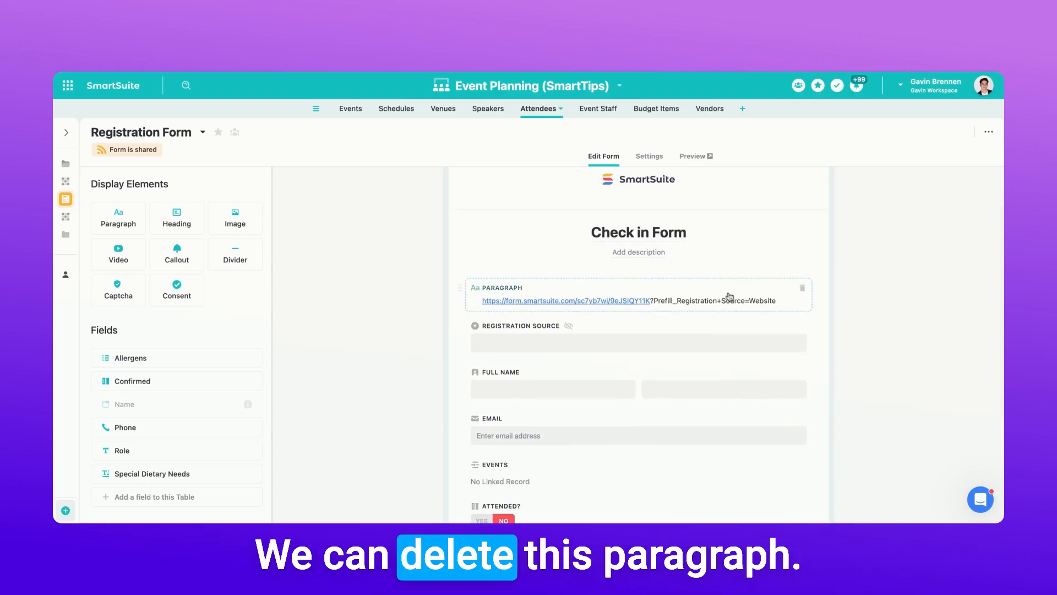
- Select the full prefilled link in the Paragraph element, then delete that element from the form
click(726, 300)
click(783, 318)
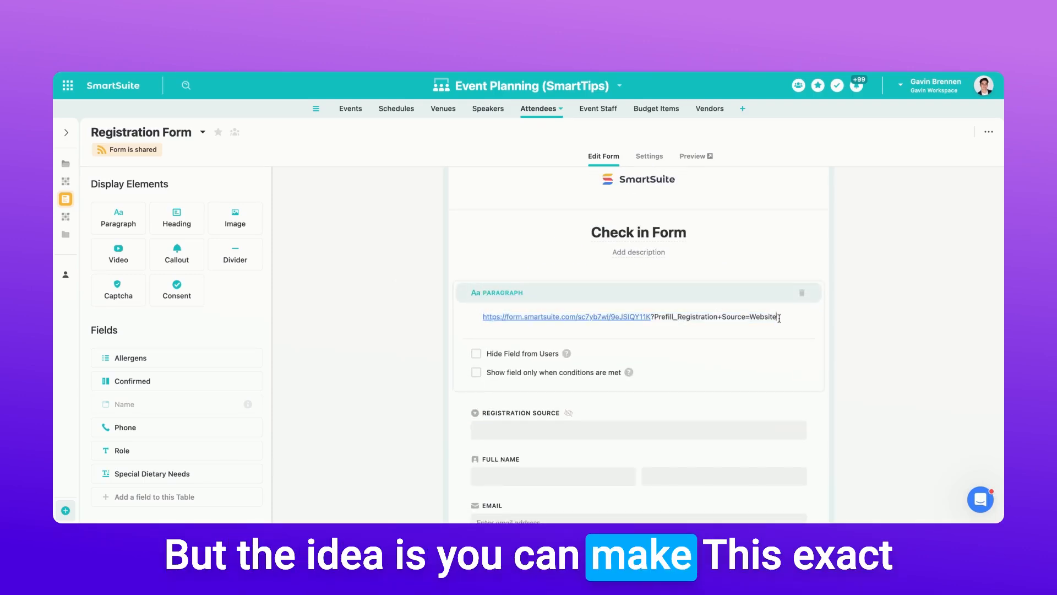
triple_click(597, 319)
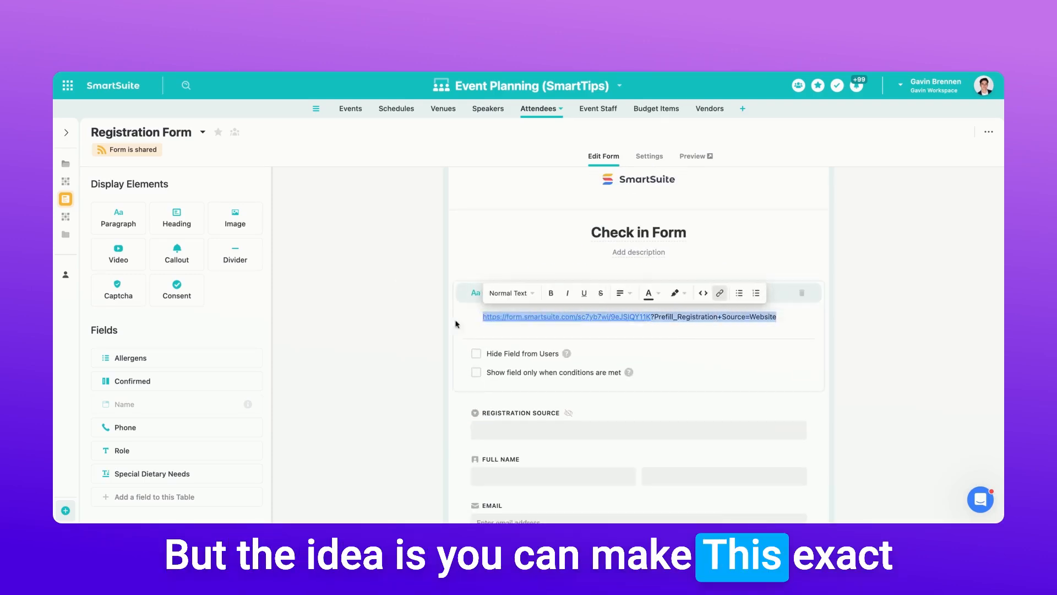
click(782, 318)
drag(782, 317, 475, 317)
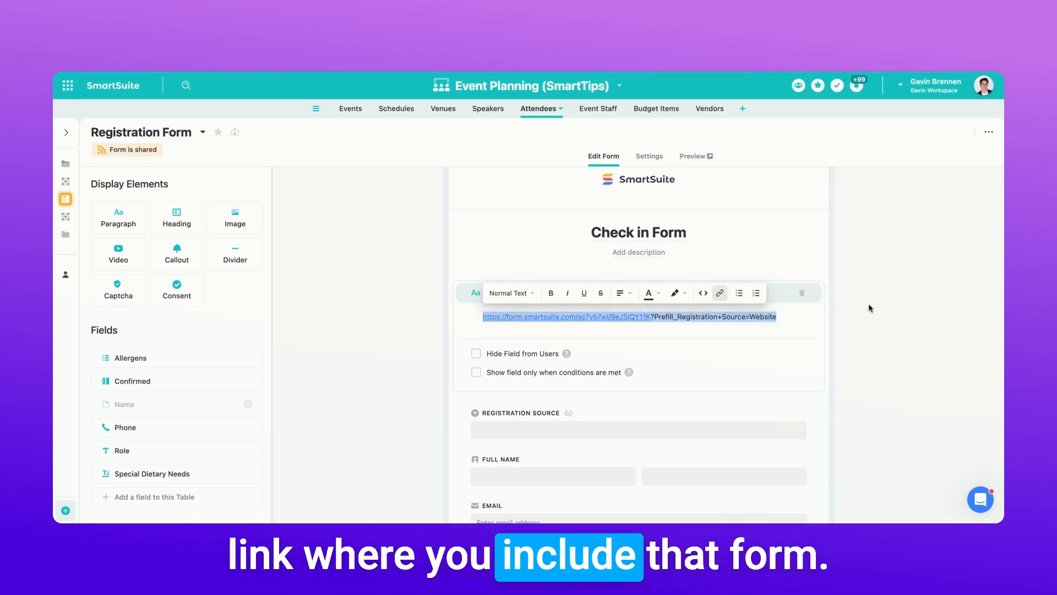
click(803, 293)
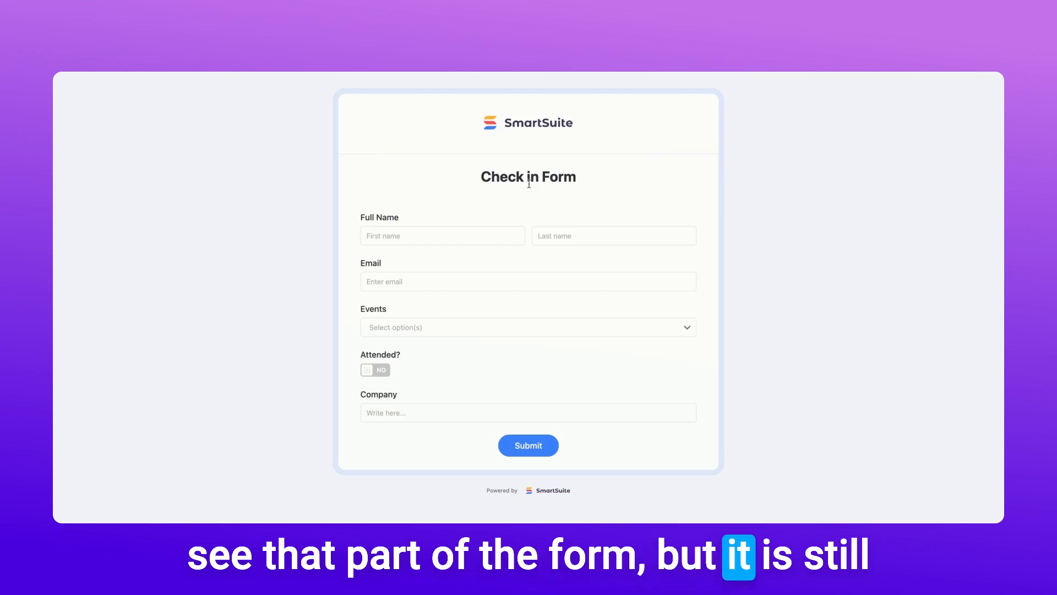
- Fill in the live form with full name, email, event Annual VIP Showcase, Attended Yes and company Test Inc, and submit it
click(442, 237)
text(Gavin)
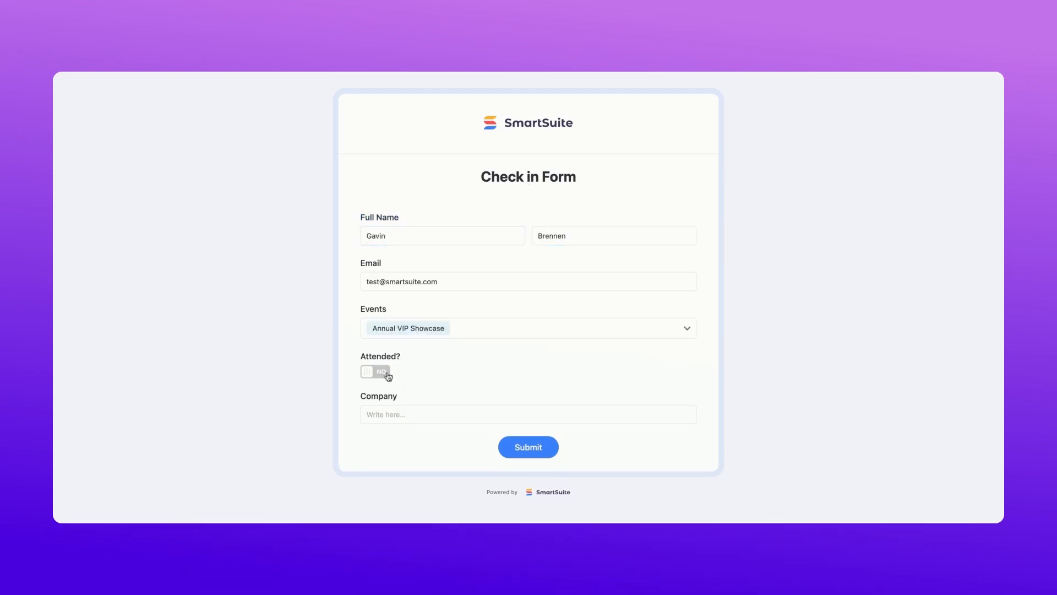
click(380, 371)
click(406, 412)
text(Test Inc)
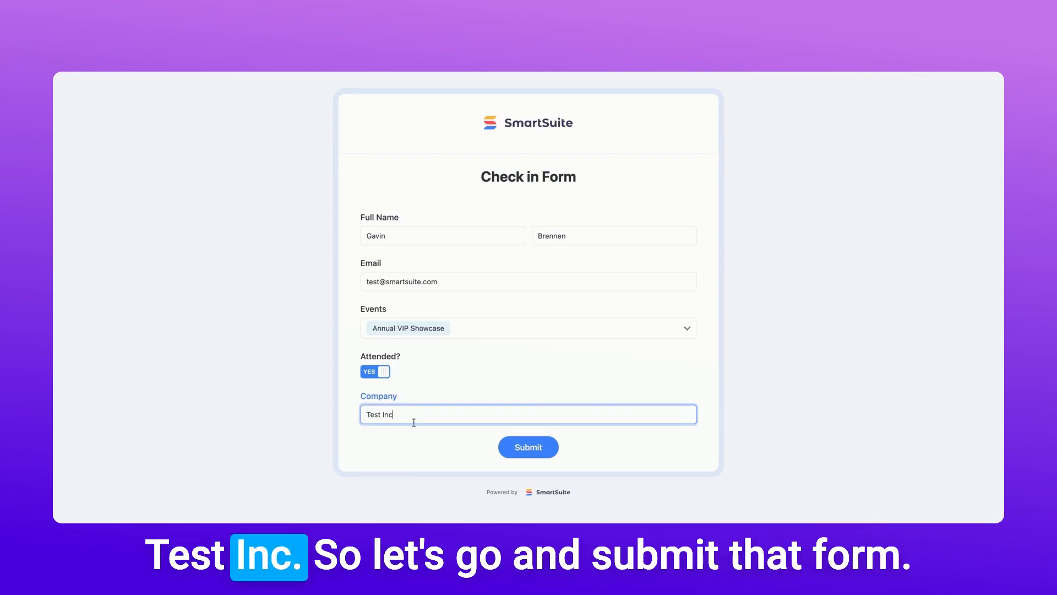
click(536, 452)
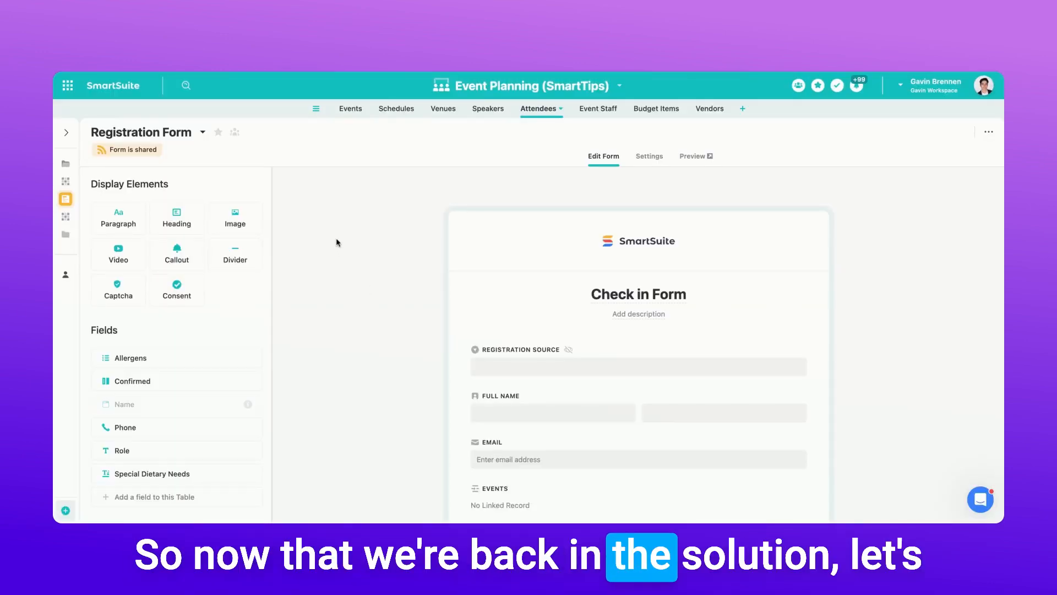
- Open the Confirmed Attendees view and check the Registration Source of the newly submitted attendee record
click(87, 187)
scroll(192, 323, down, 2)
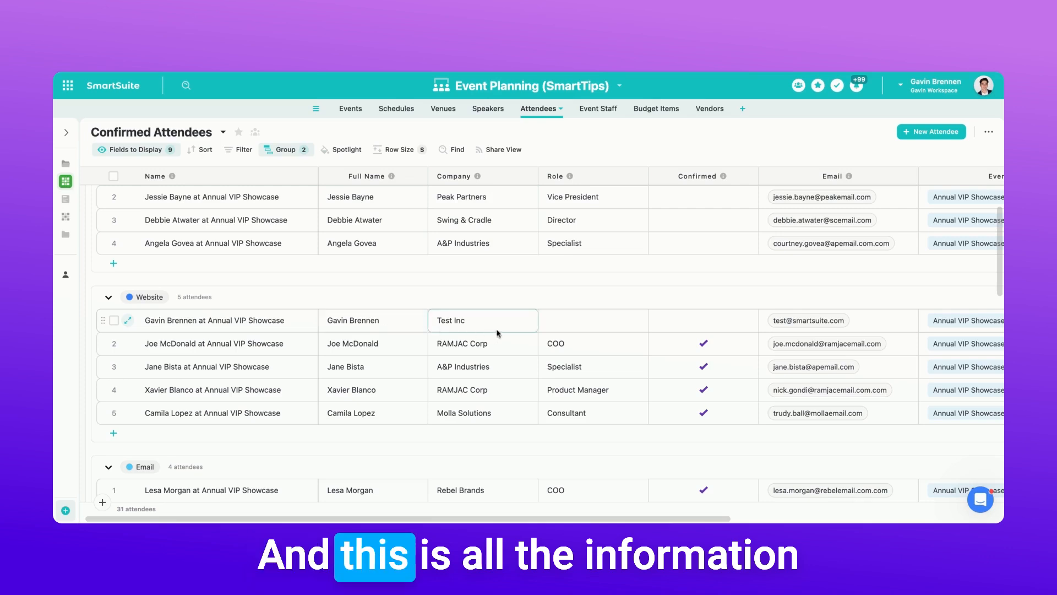
scroll(594, 334, right, 7)
scroll(594, 334, up, 1)
click(864, 345)
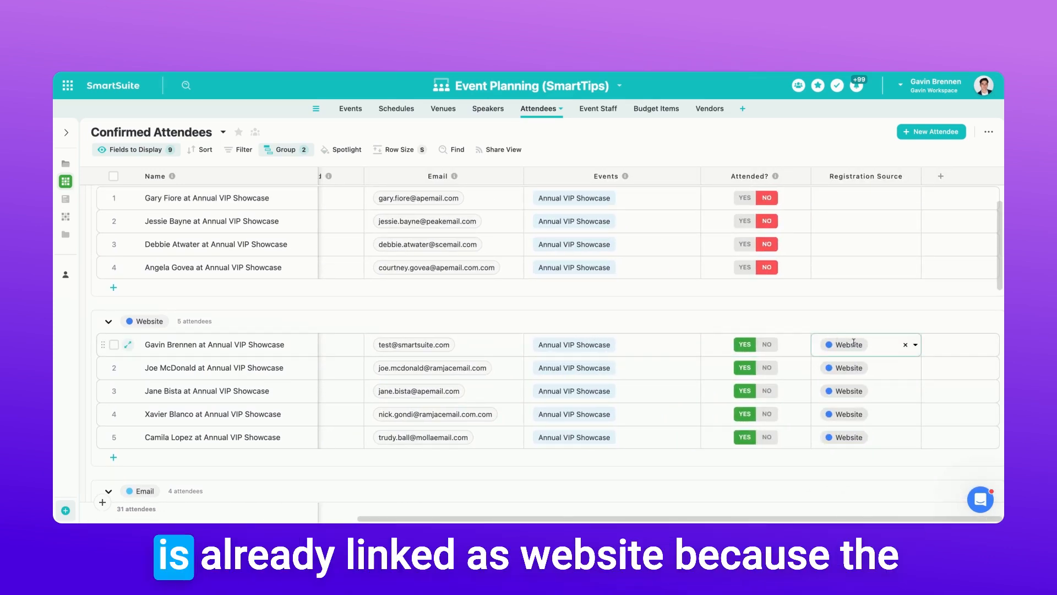
scroll(826, 344, left, 3)
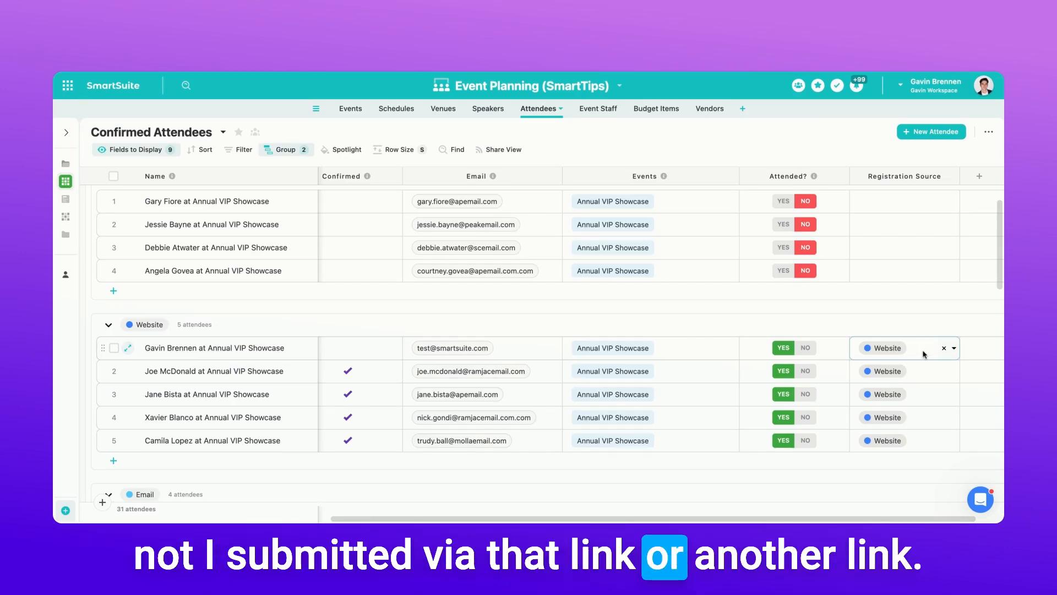
- Examine the attendee records grouped under Website and Email and compare their Registration Source values
scroll(729, 332, down, 2)
scroll(726, 332, right, 1)
scroll(881, 329, down, 1)
scroll(878, 362, down, 5)
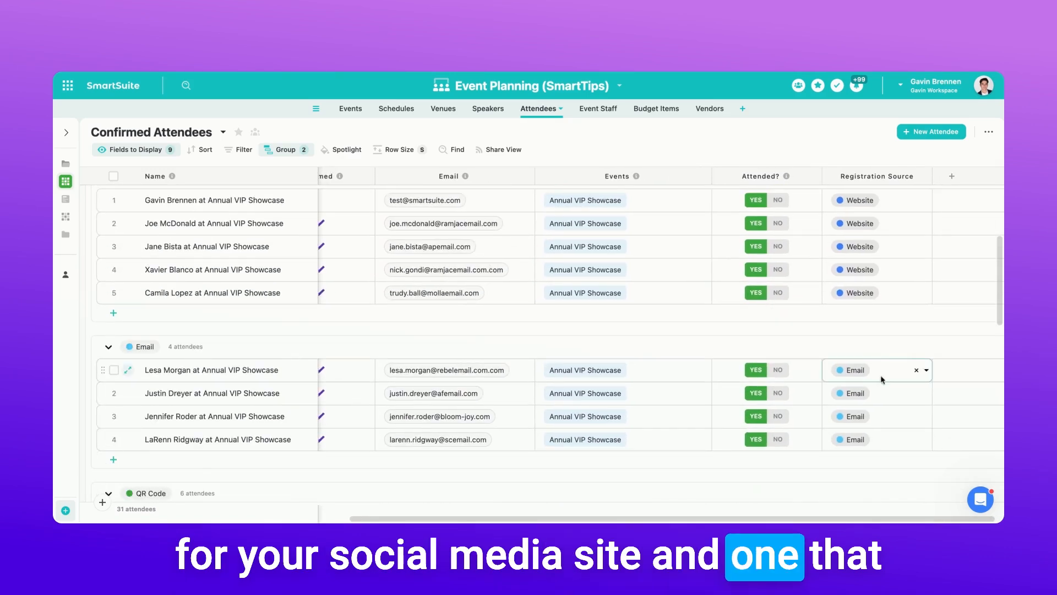
scroll(892, 357, up, 2)
scroll(892, 358, left, 2)
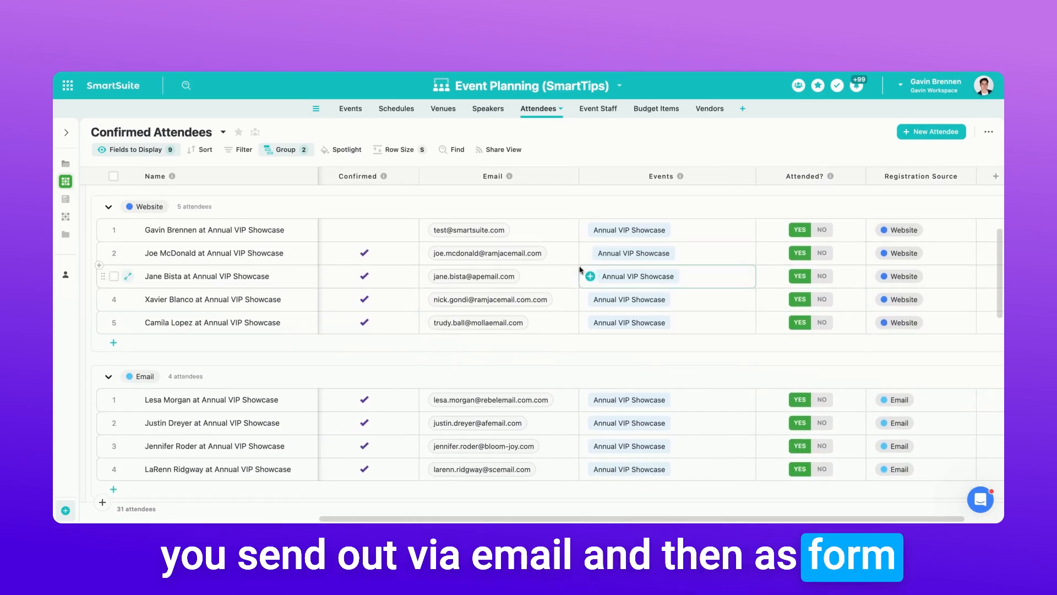
scroll(595, 278, up, 1)
scroll(598, 279, right, 1)
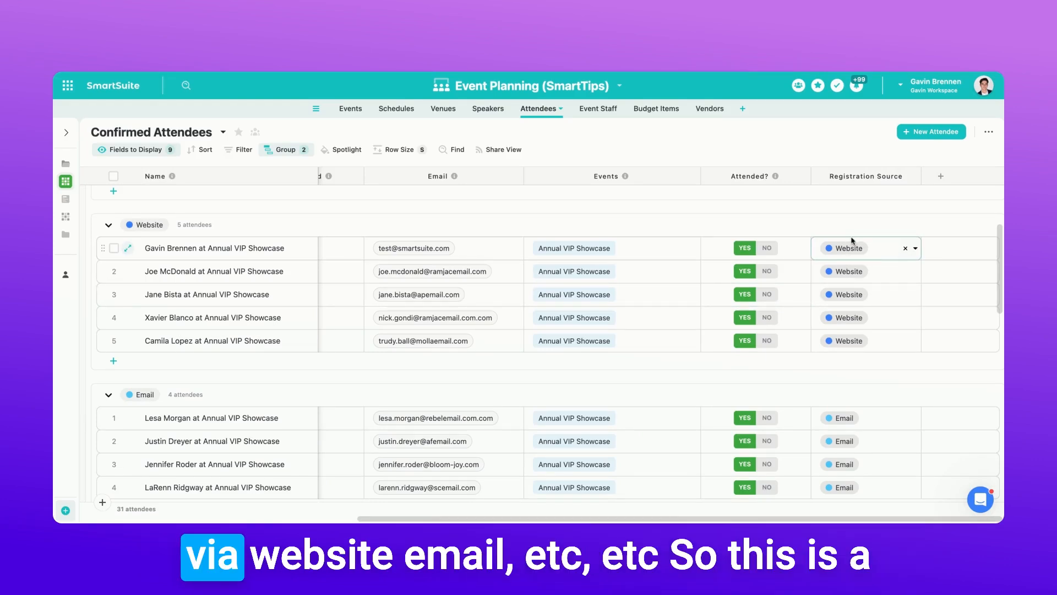
scroll(685, 303, up, 2)
scroll(684, 302, left, 5)
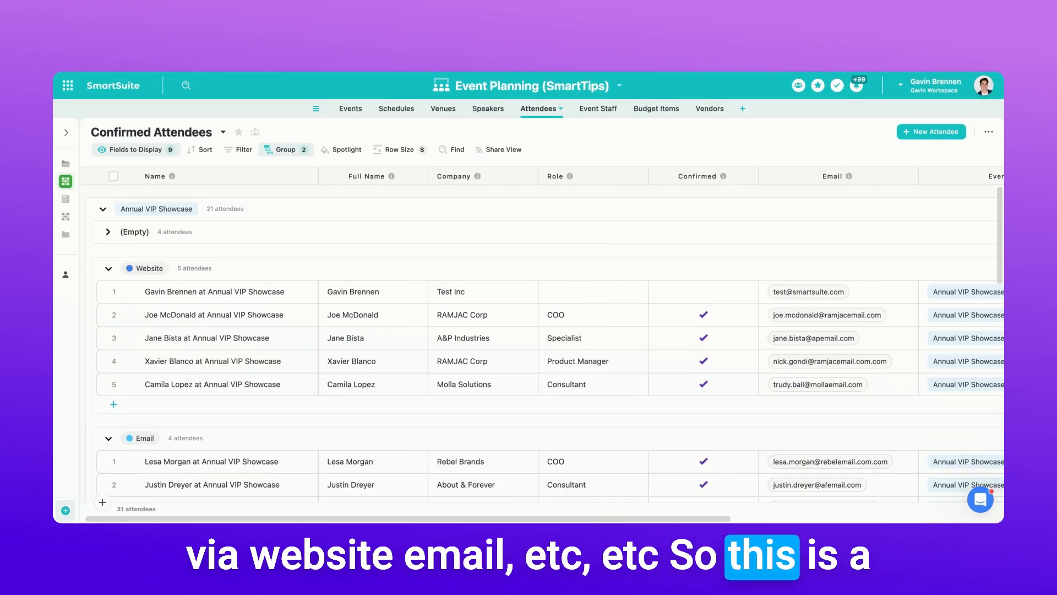